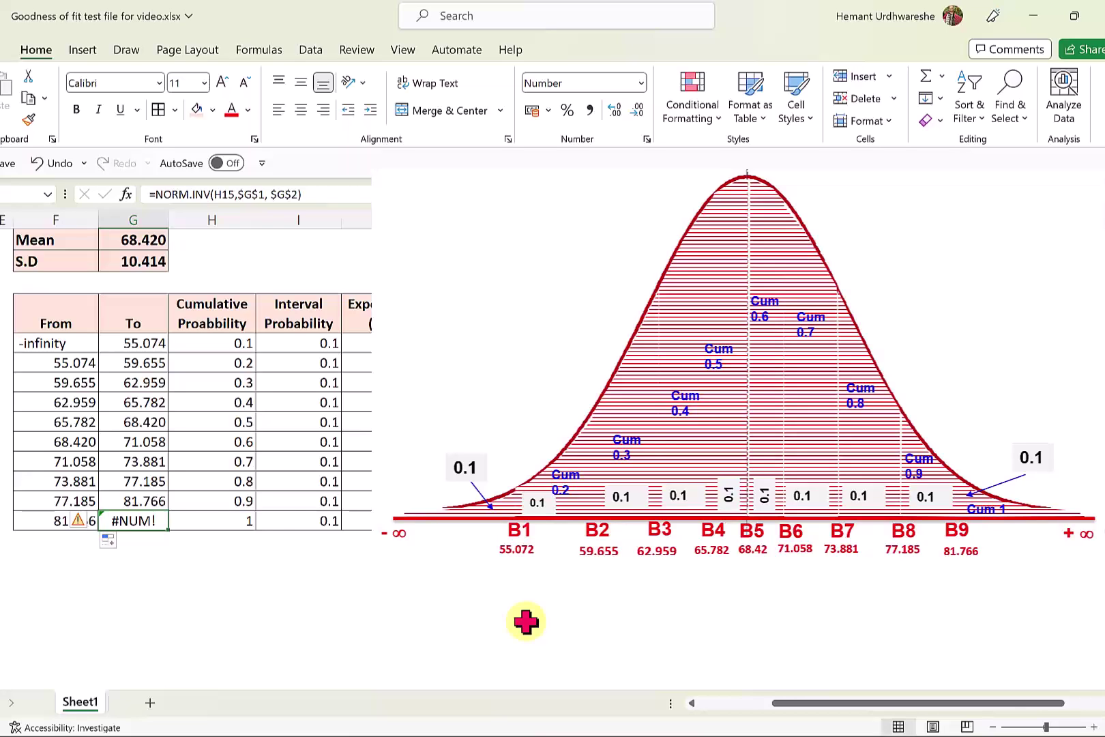
Step: Replace the error in the last To cell with +infinity and fill the Expected (E) column for all classes with =50*I6
key(BackSpace)
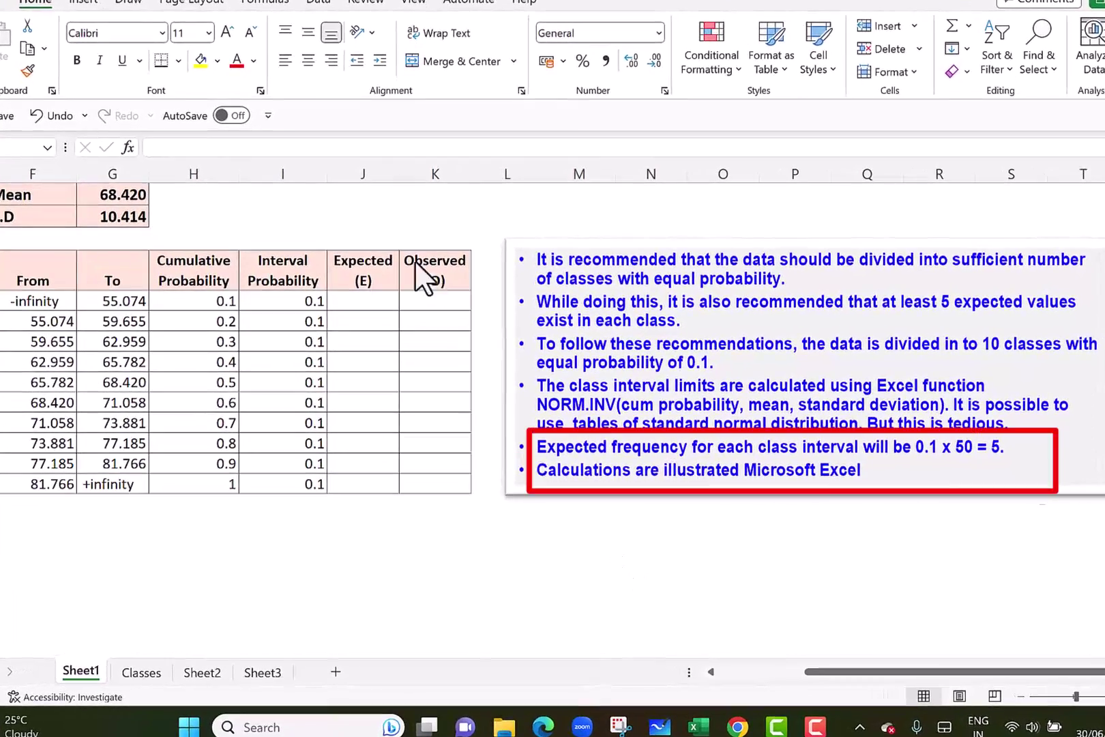
click(383, 299)
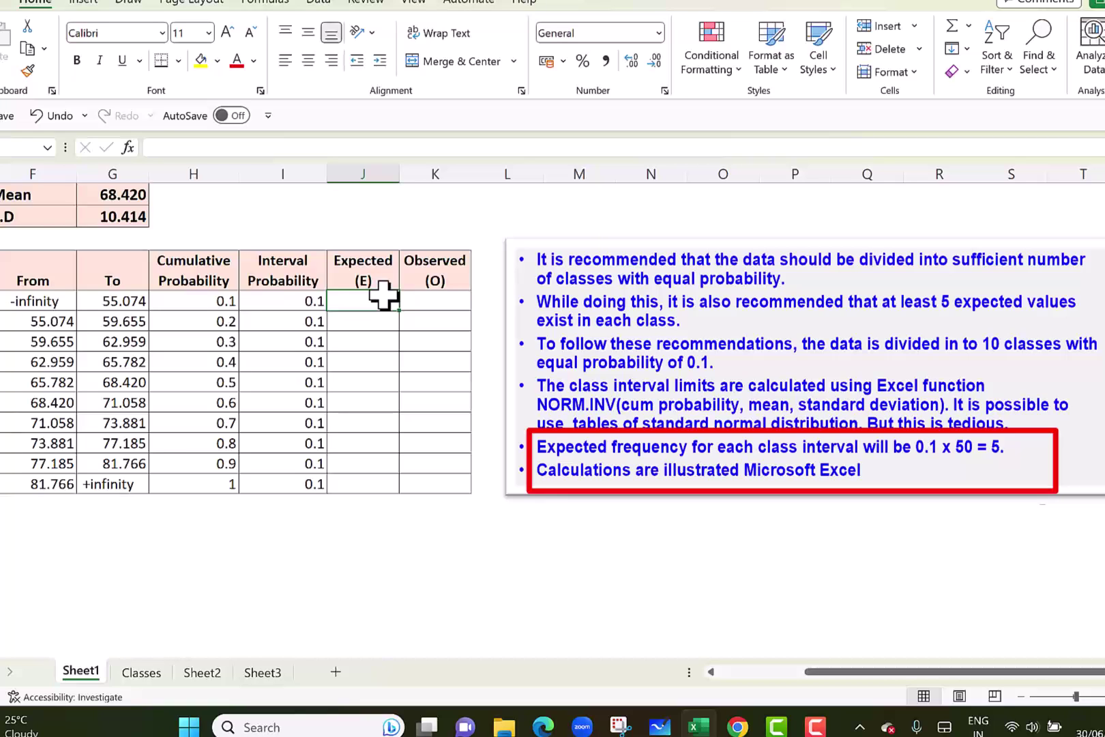
text(=50)
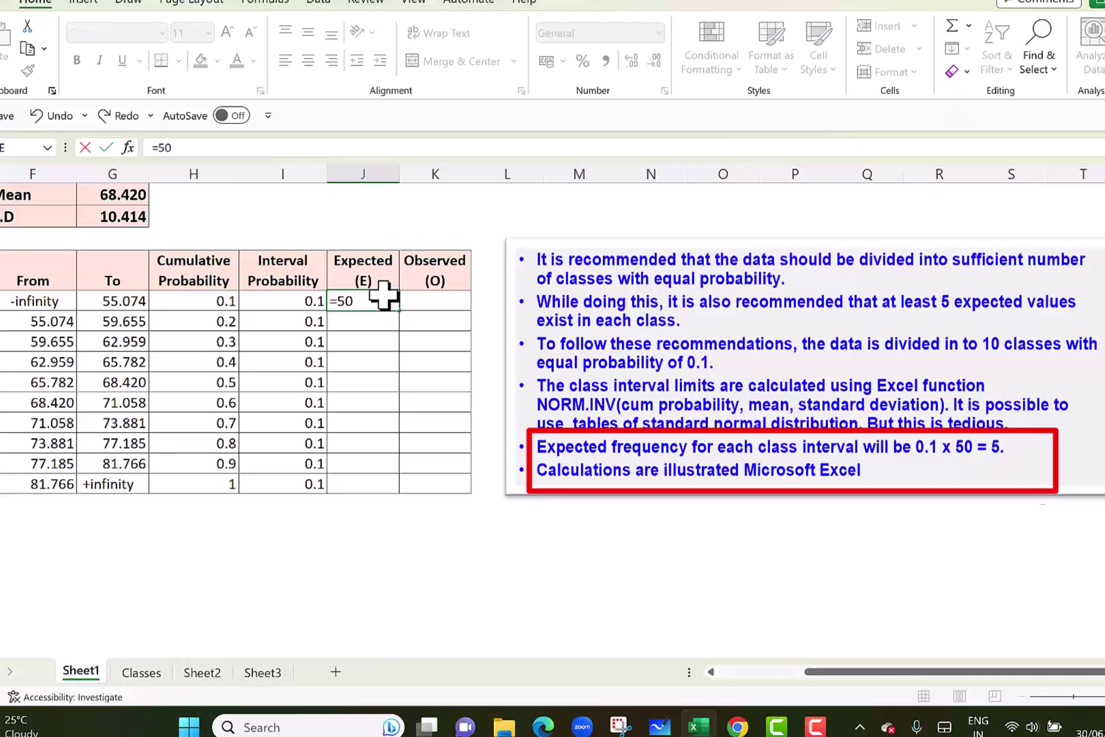
text(*)
key(Left)
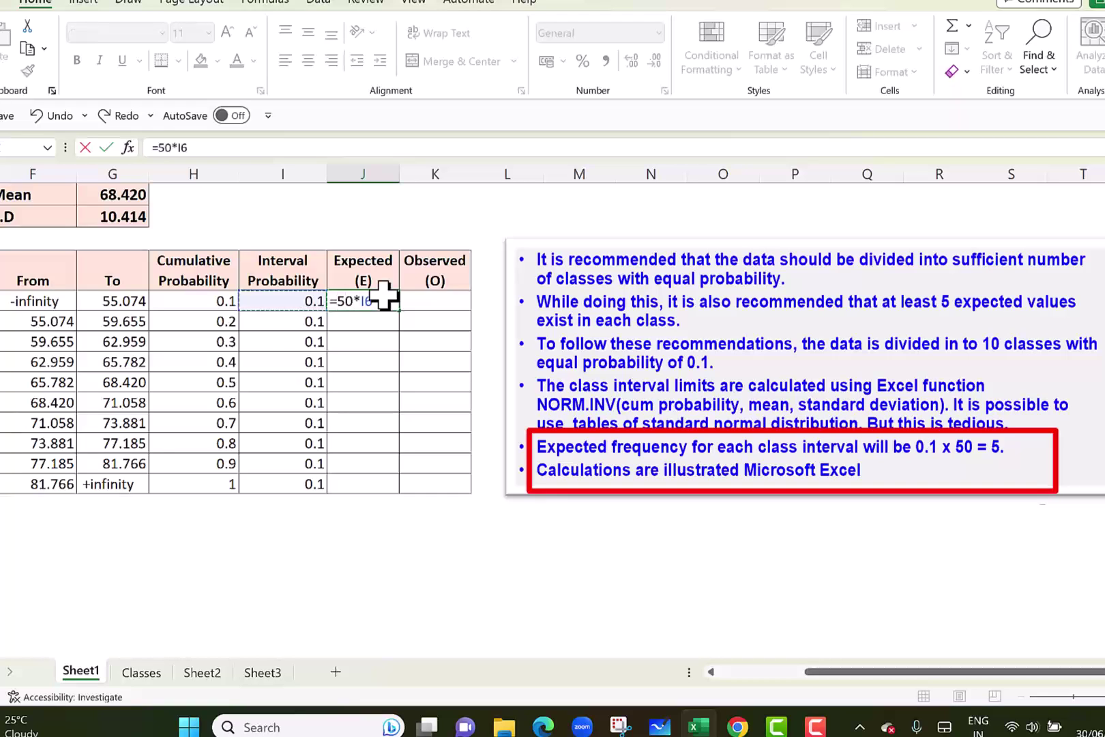
key(ctrl+Return)
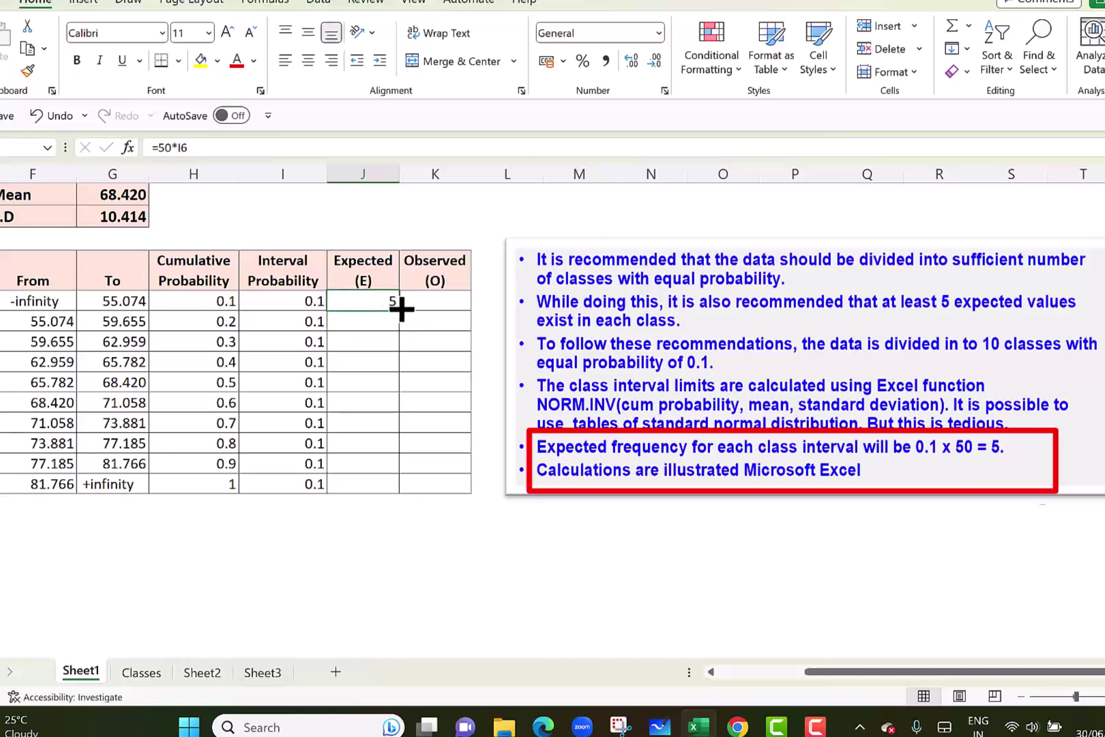
double_click(401, 310)
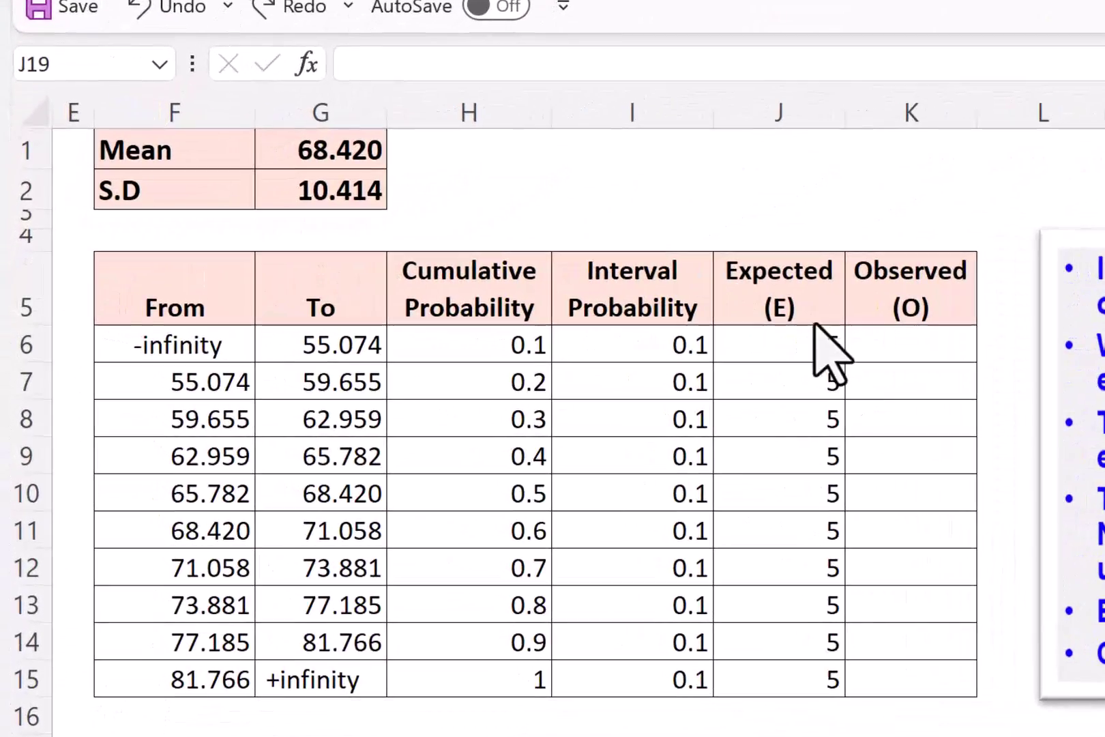
Step: Copy the numeric class limits in the To column, G6 to G14, leaving out the header and +infinity
drag(785, 301, 804, 678)
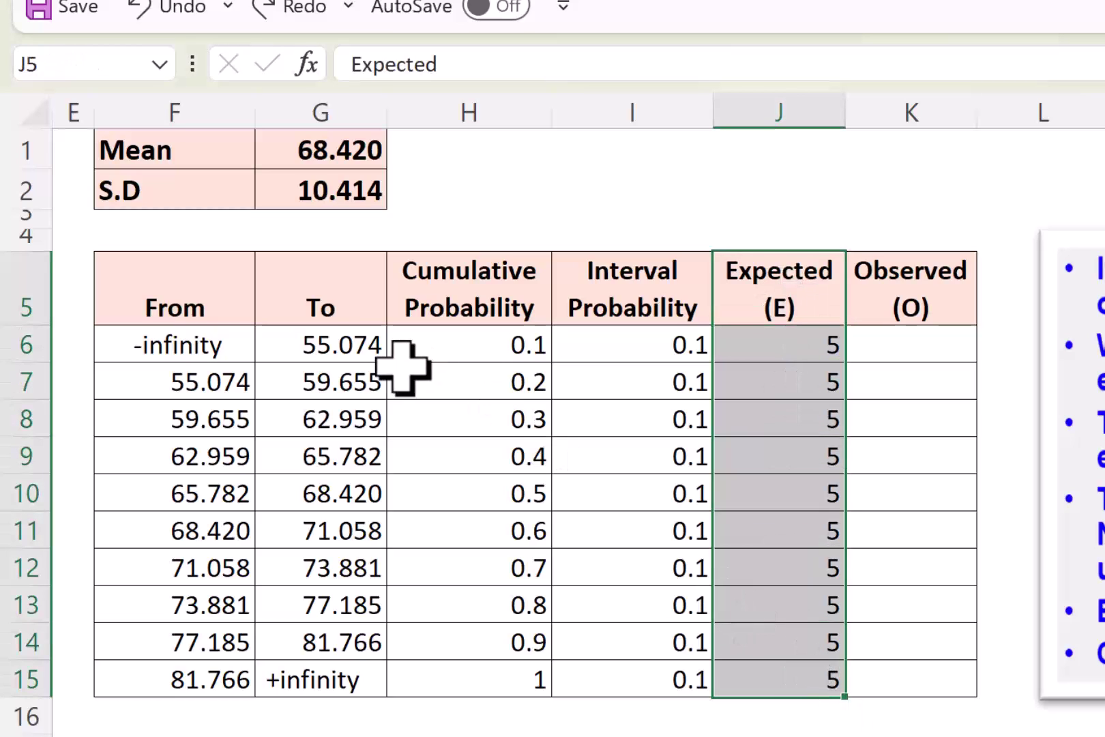
drag(333, 298, 320, 688)
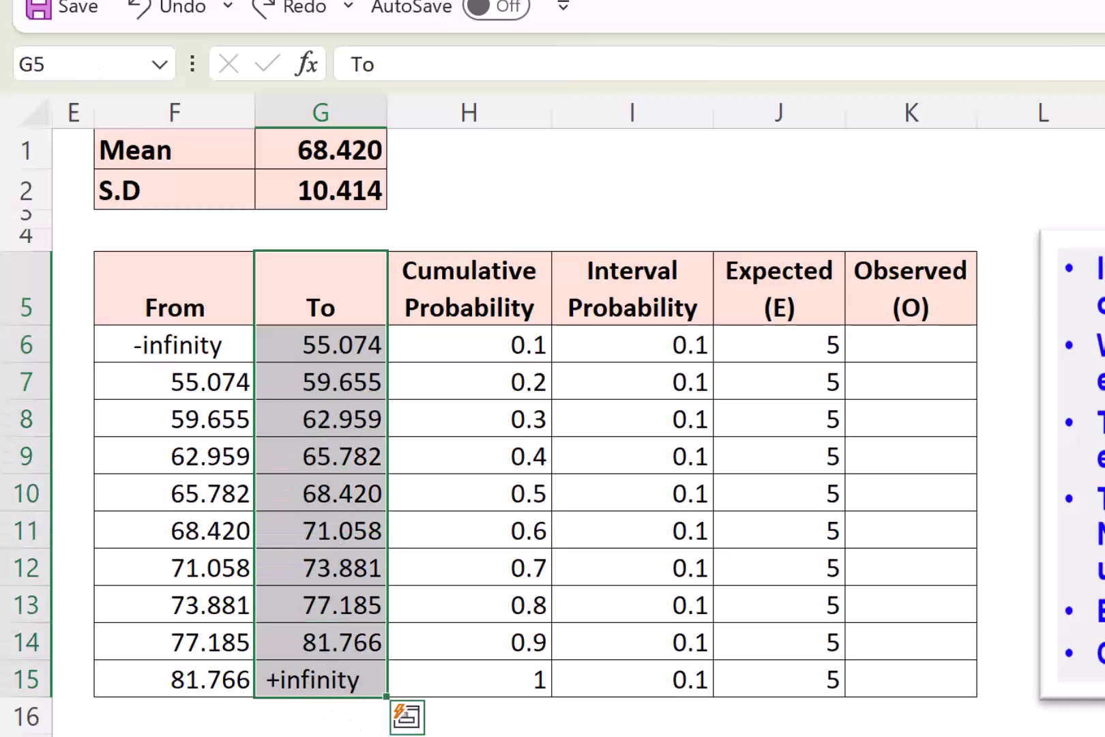
click(395, 696)
drag(328, 345, 326, 646)
key(ctrl+c)
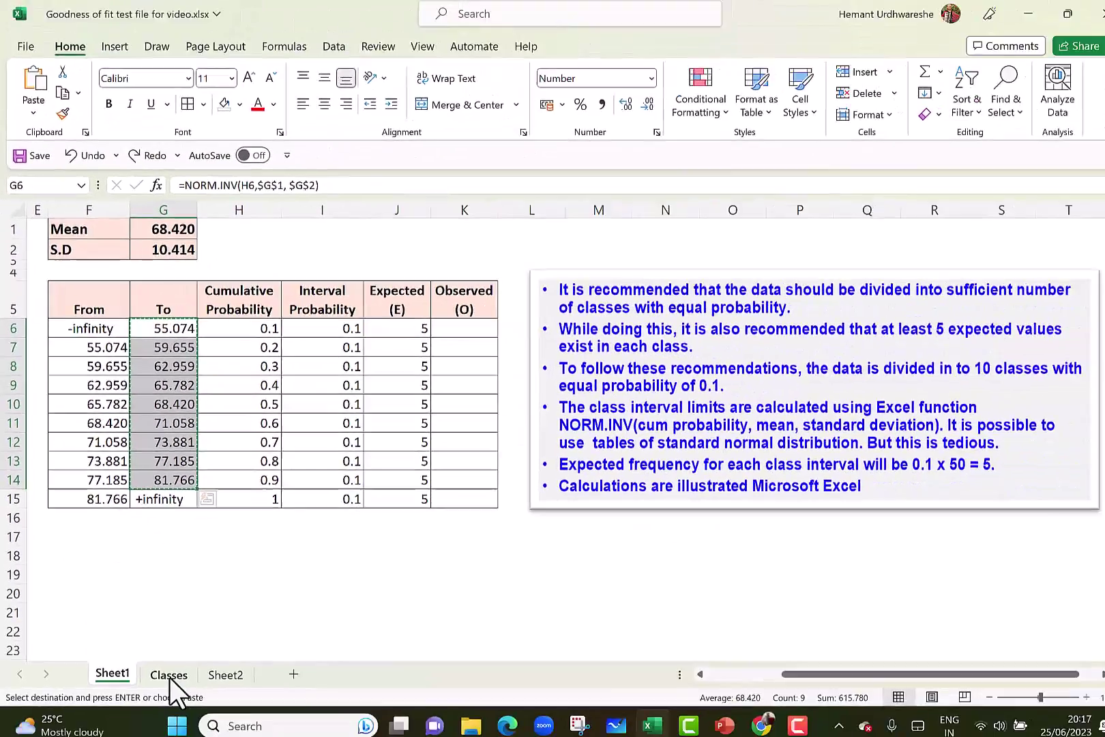
Step: Paste the copied limits as values only under the Bin header on the Classes sheet, starting at E2
click(169, 675)
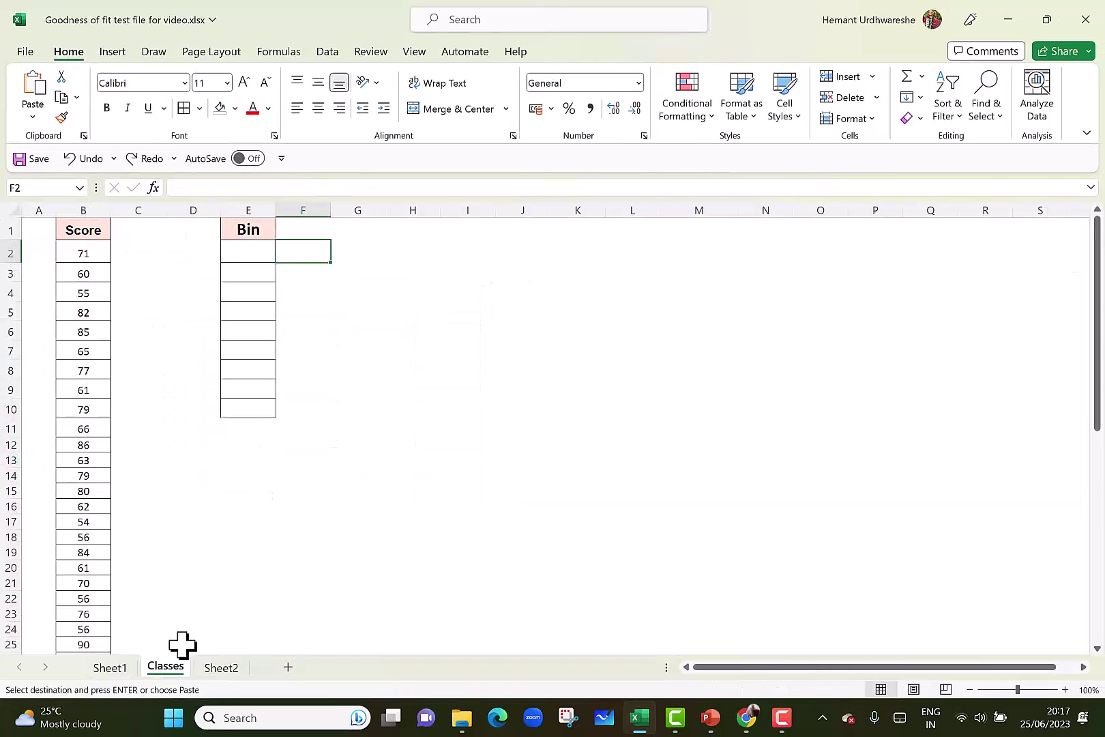
click(244, 251)
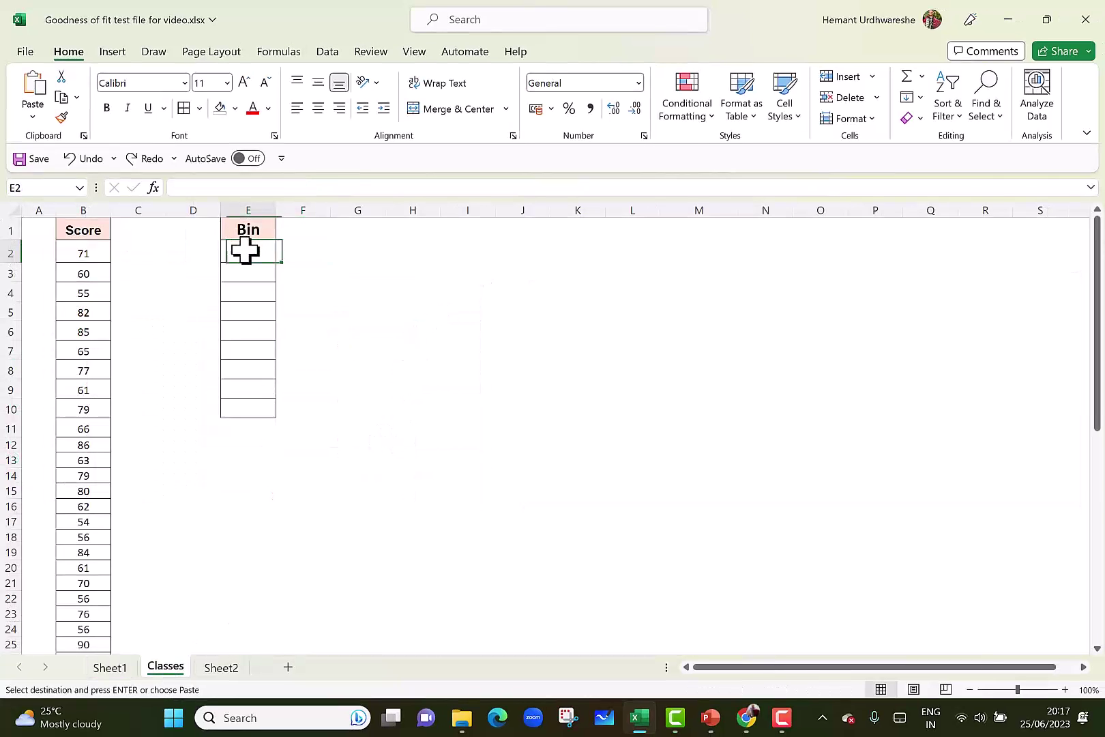
click(30, 118)
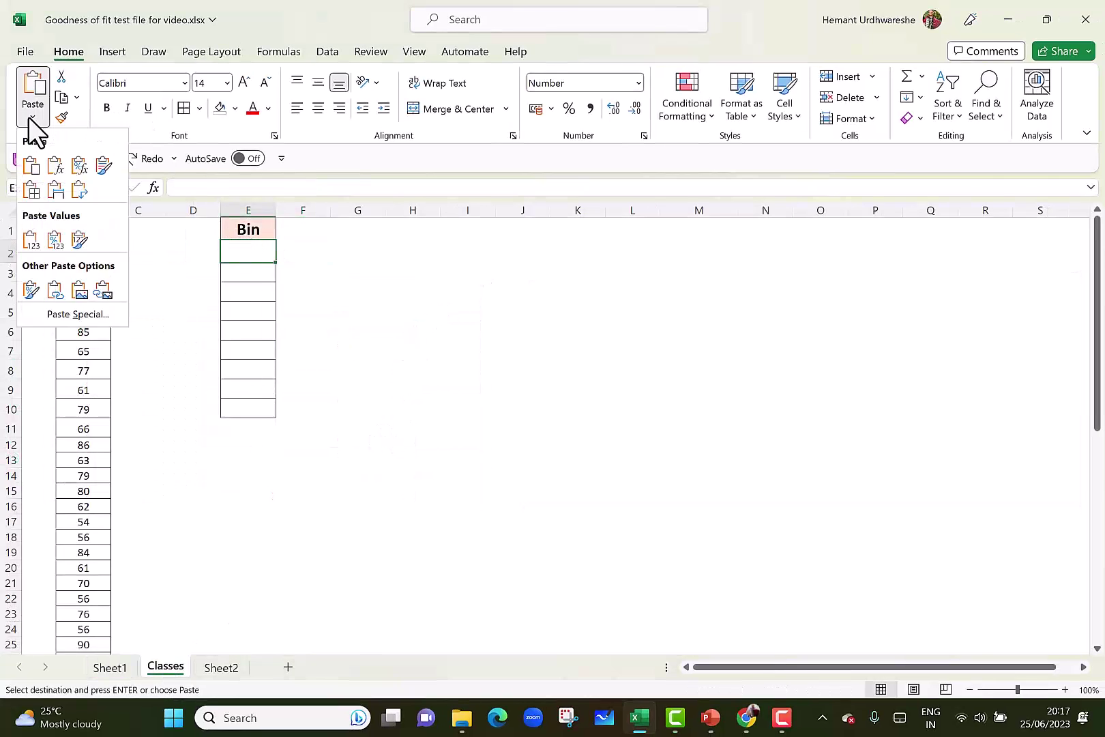
click(81, 314)
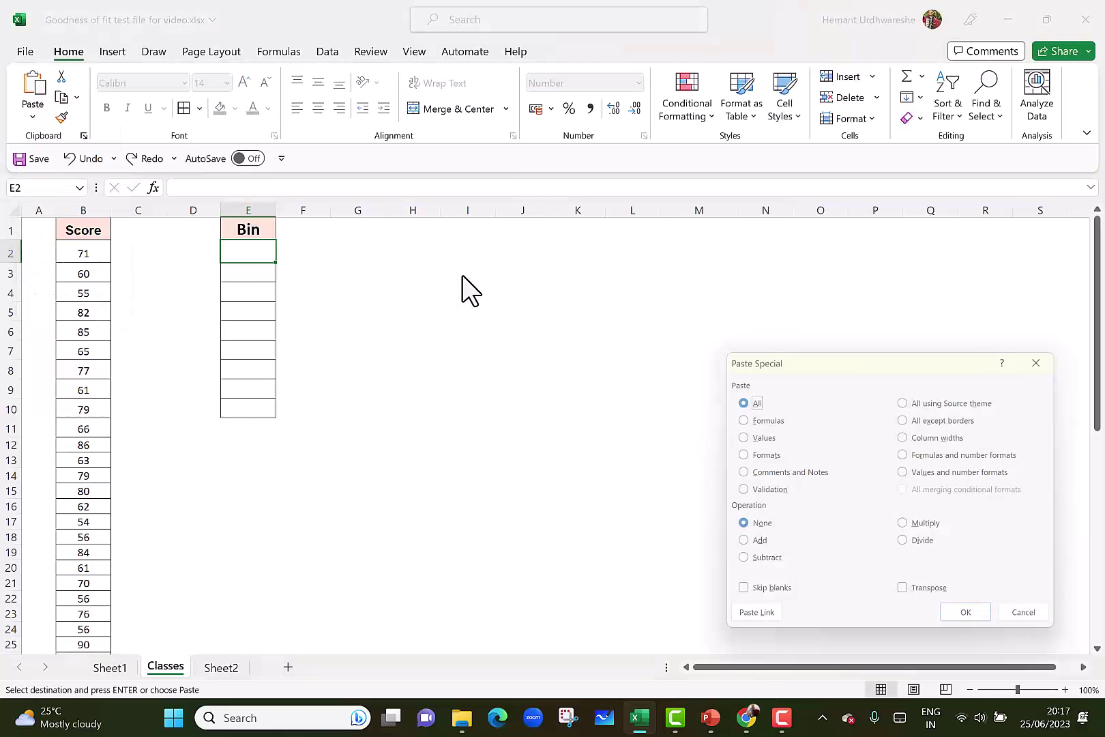
click(735, 435)
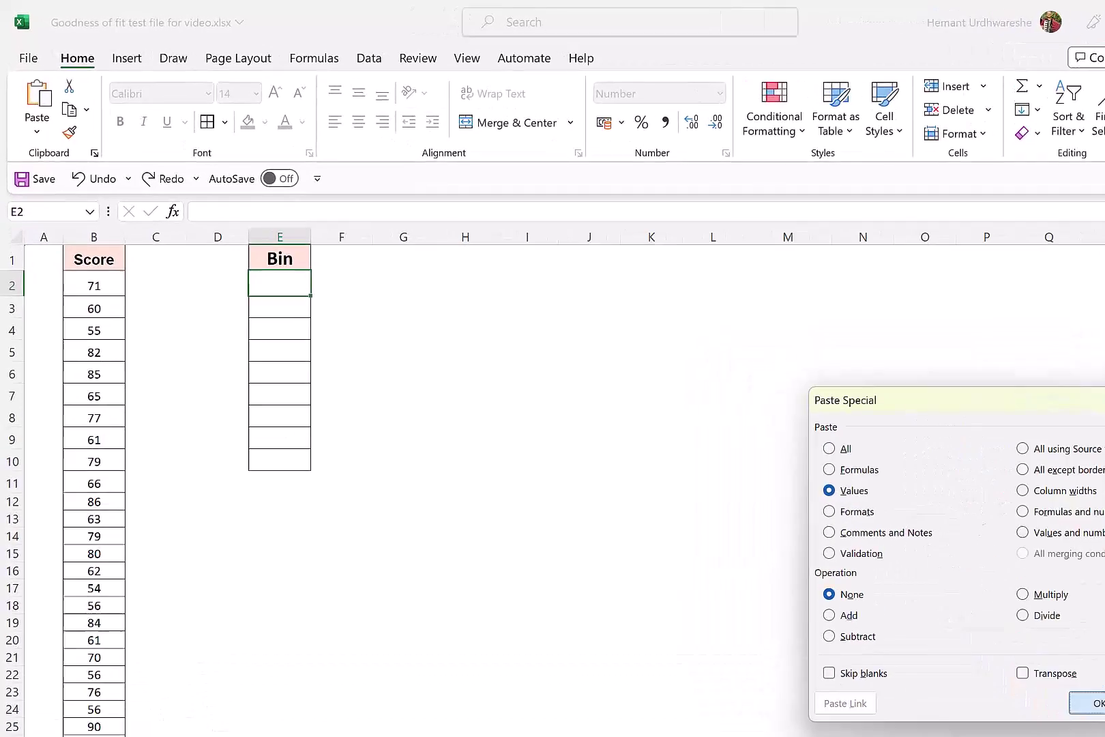
click(976, 624)
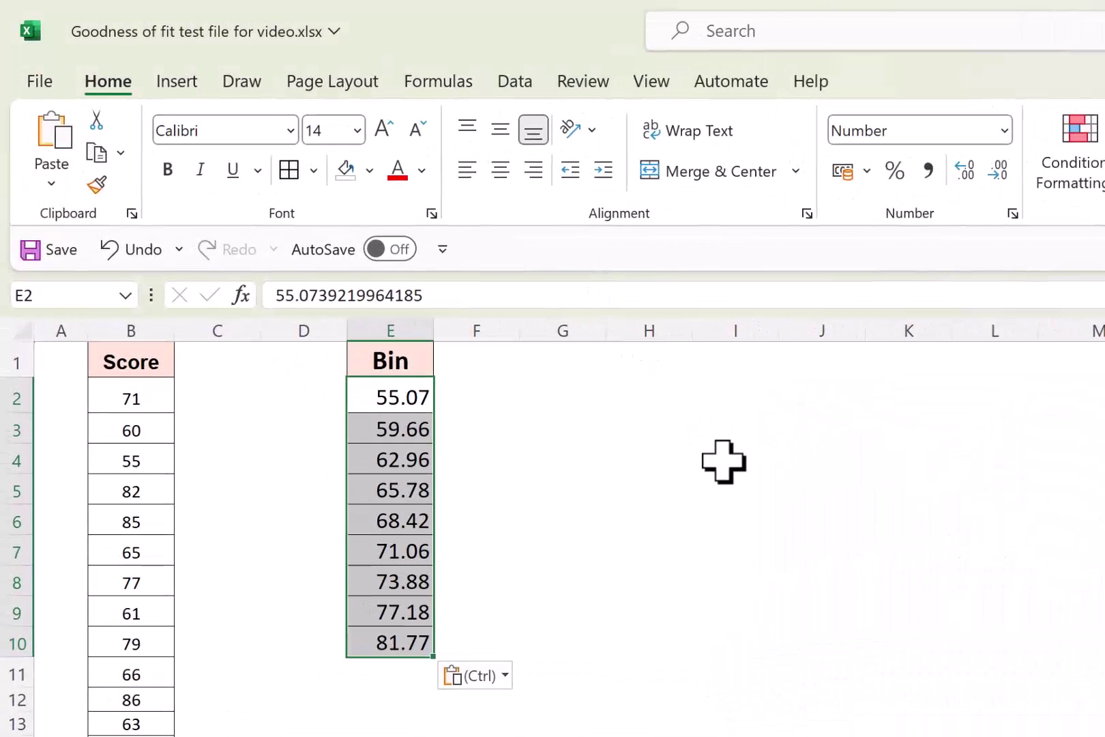
Step: Look over the bin limits and the full list of scores on the Classes sheet
click(723, 462)
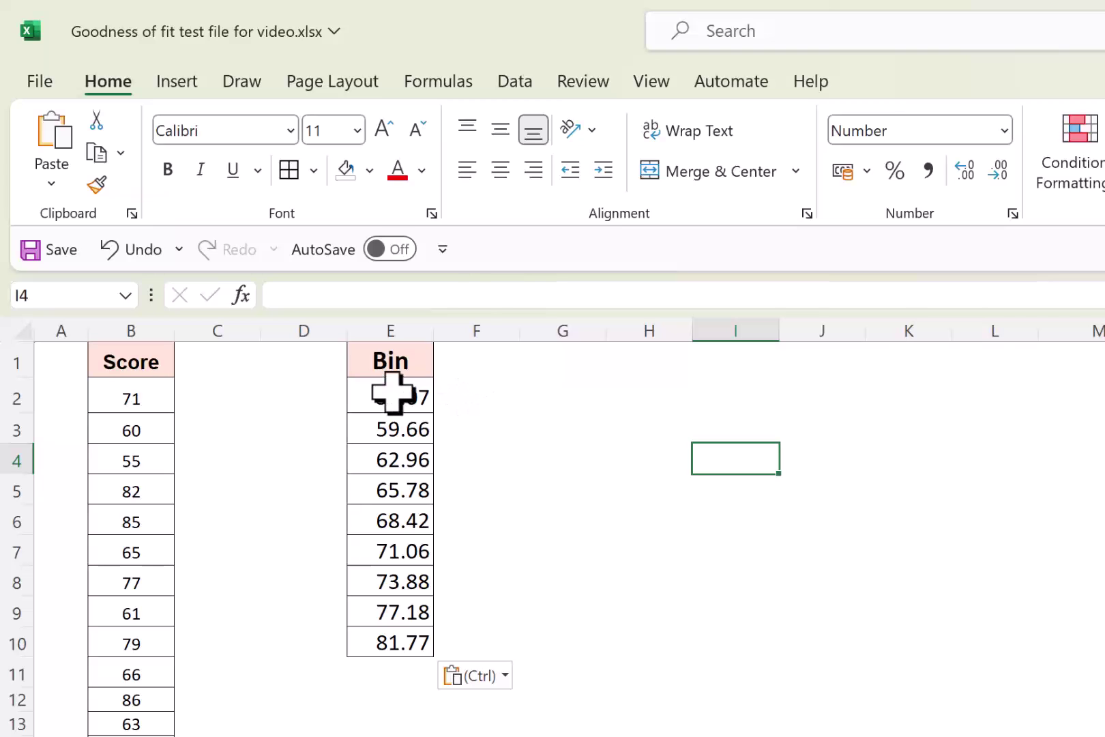
click(319, 400)
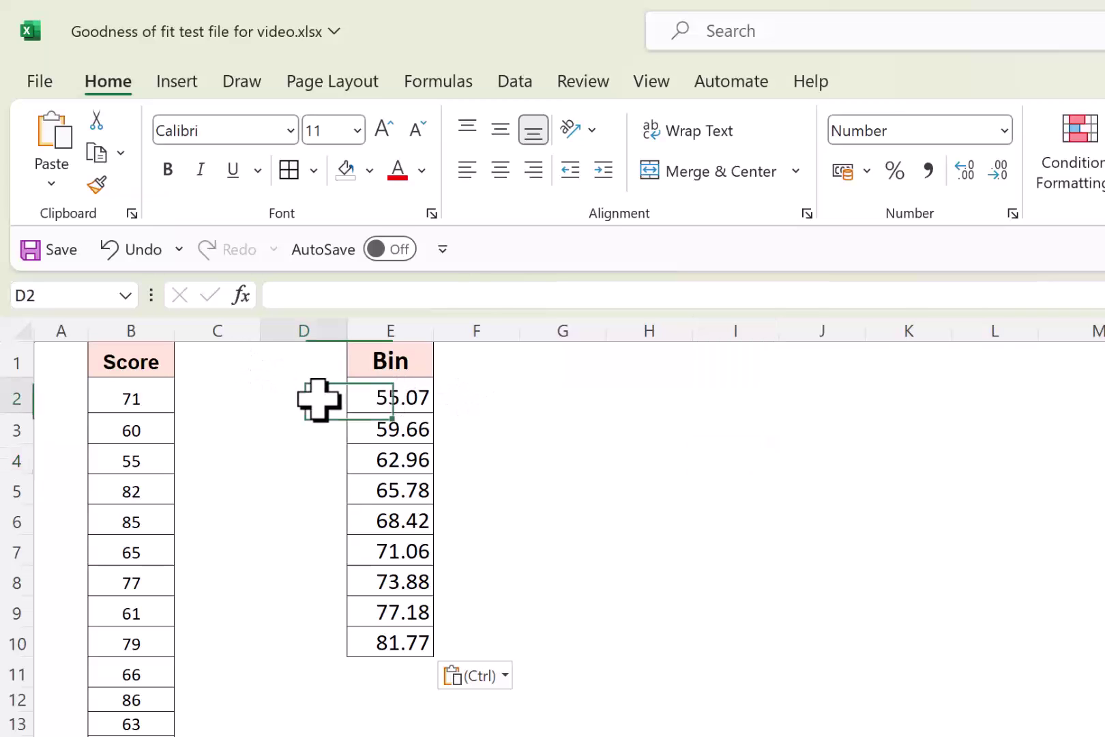
click(385, 397)
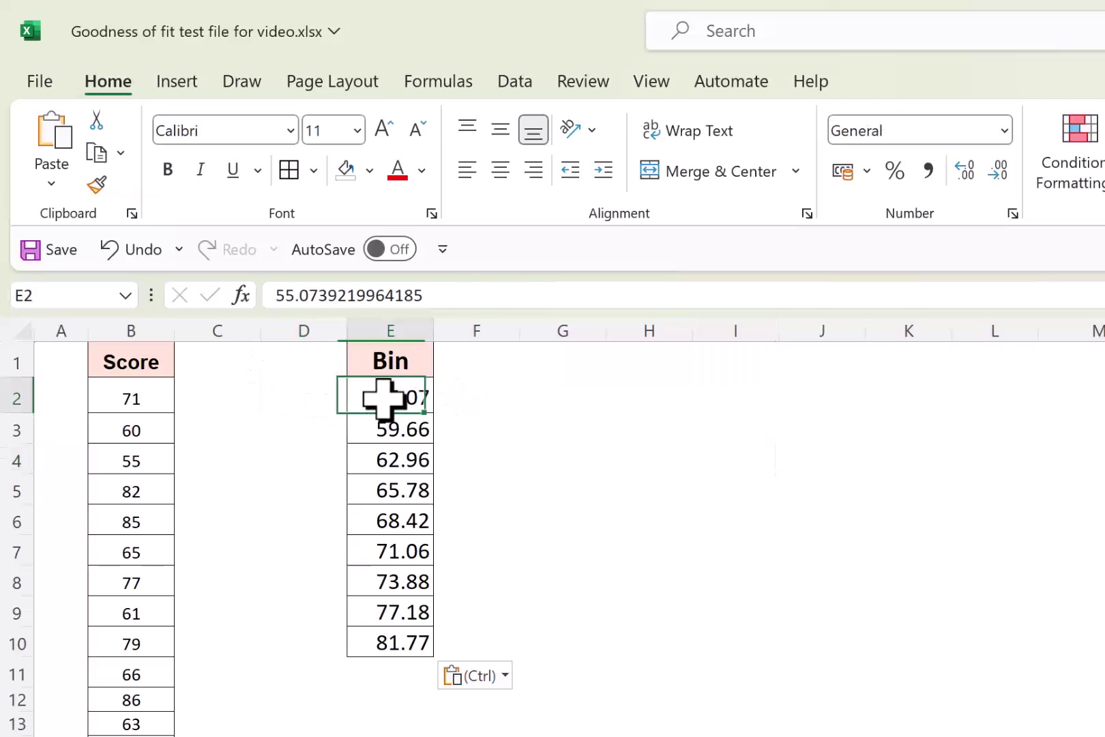
click(467, 393)
drag(468, 458, 476, 641)
click(284, 335)
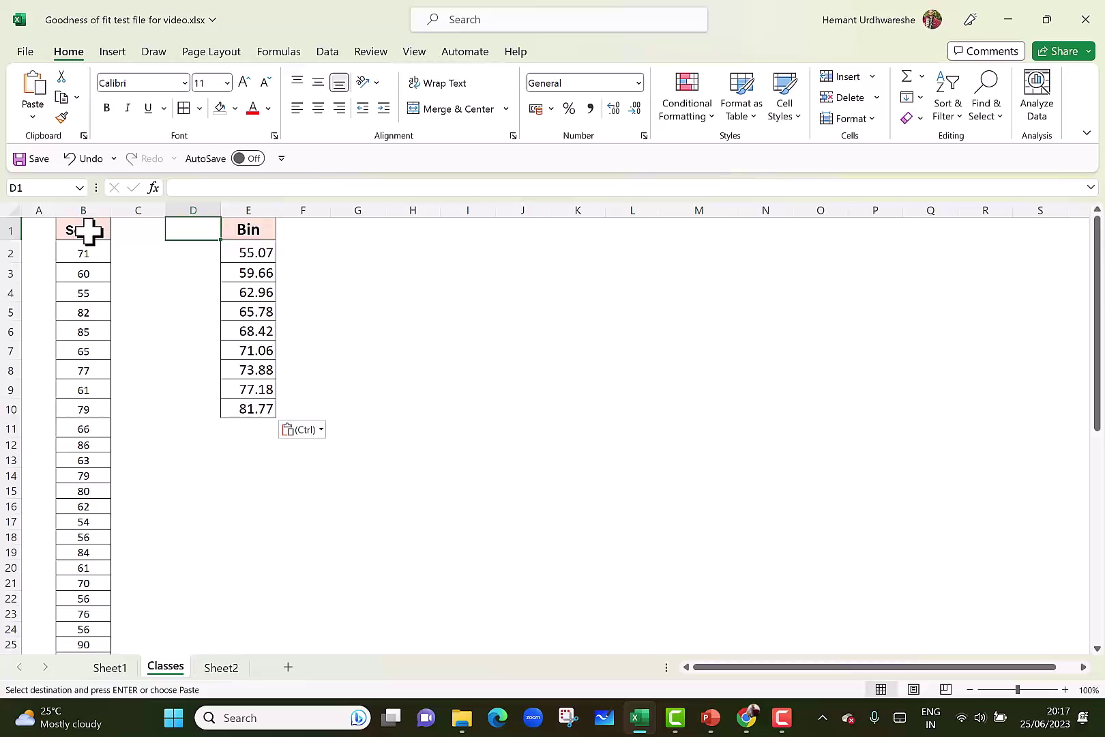
click(86, 252)
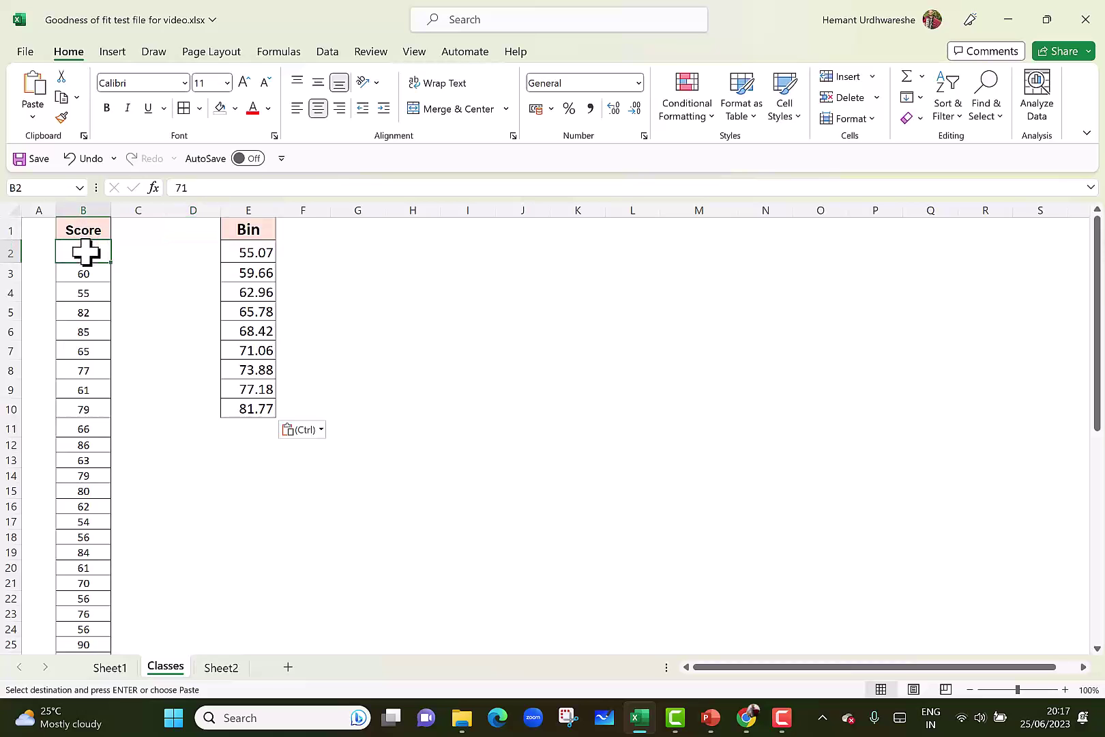
scroll(90, 238, down, 12)
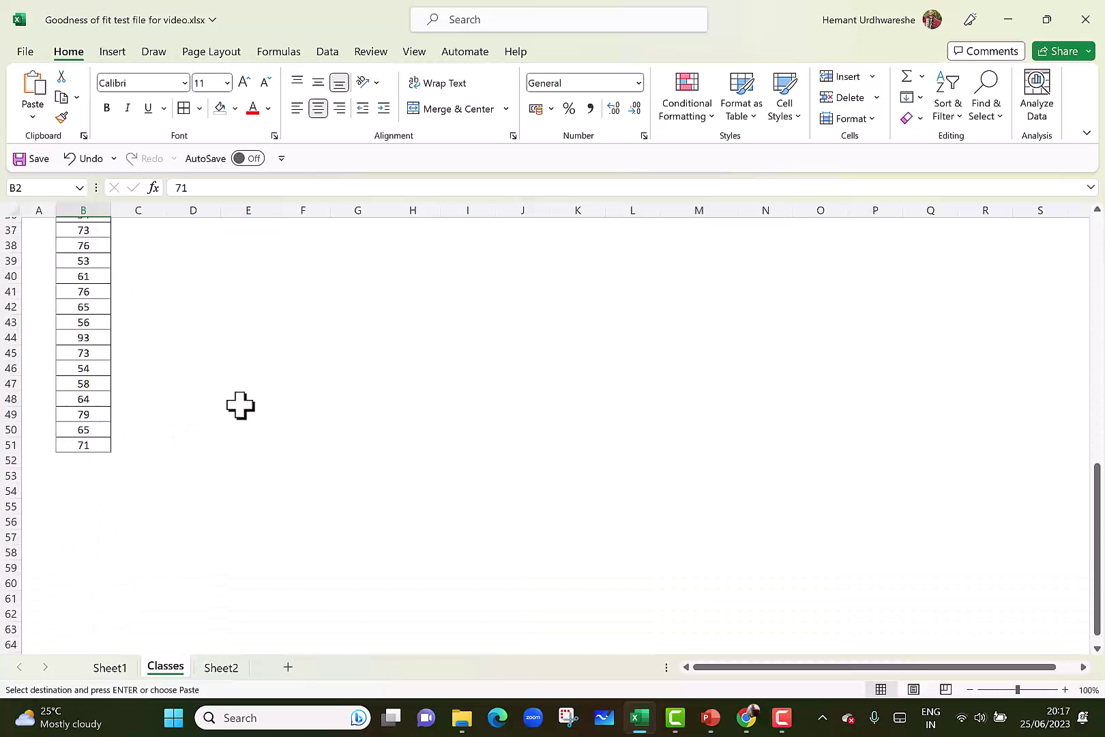
scroll(239, 405, up, 10)
scroll(239, 405, up, 2)
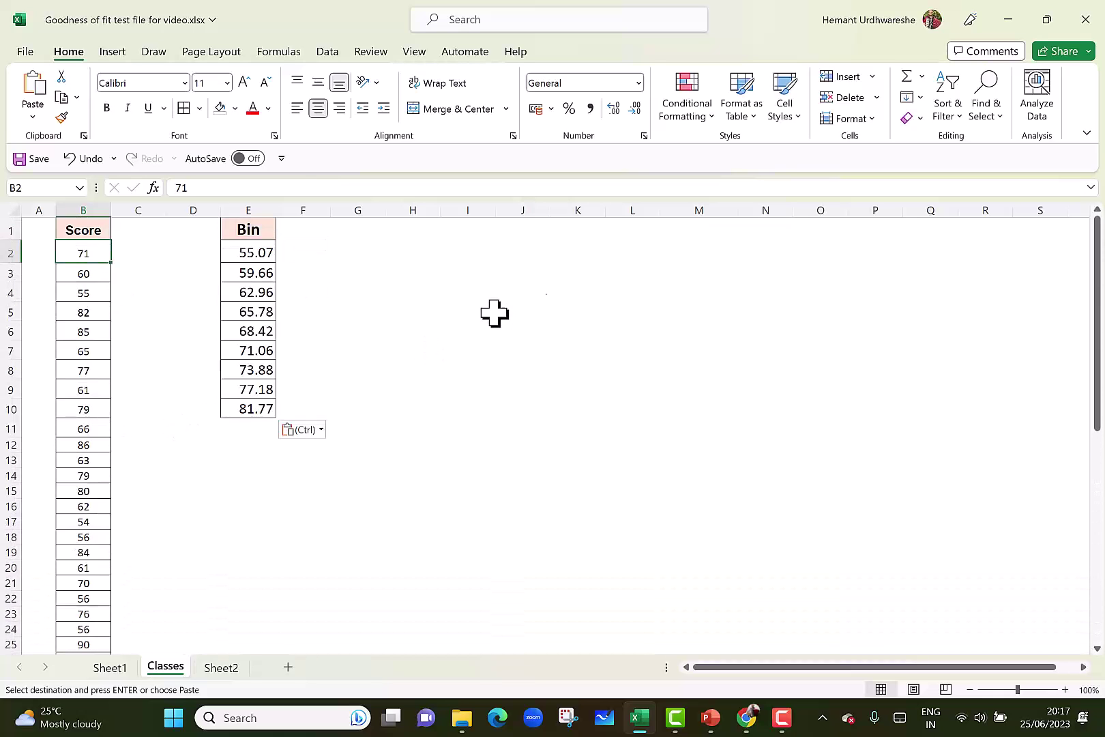
Step: Select the Bin column from E1 to E10 and bring up the Data Analysis tools
drag(263, 232, 257, 413)
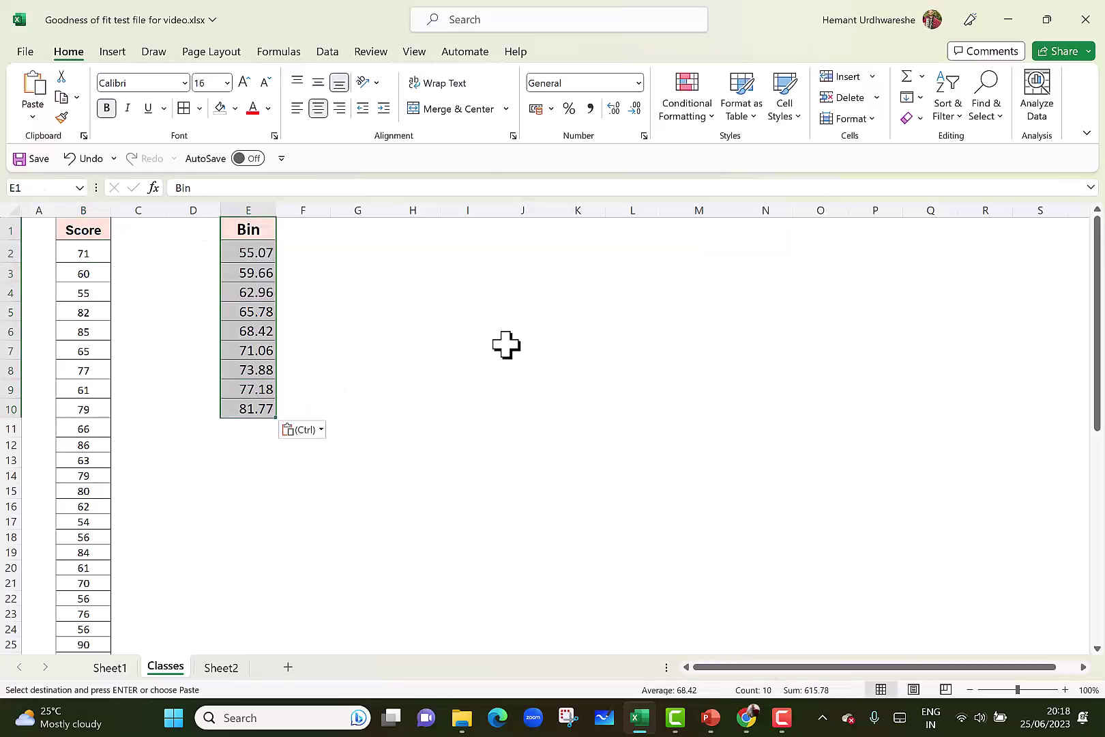
click(327, 52)
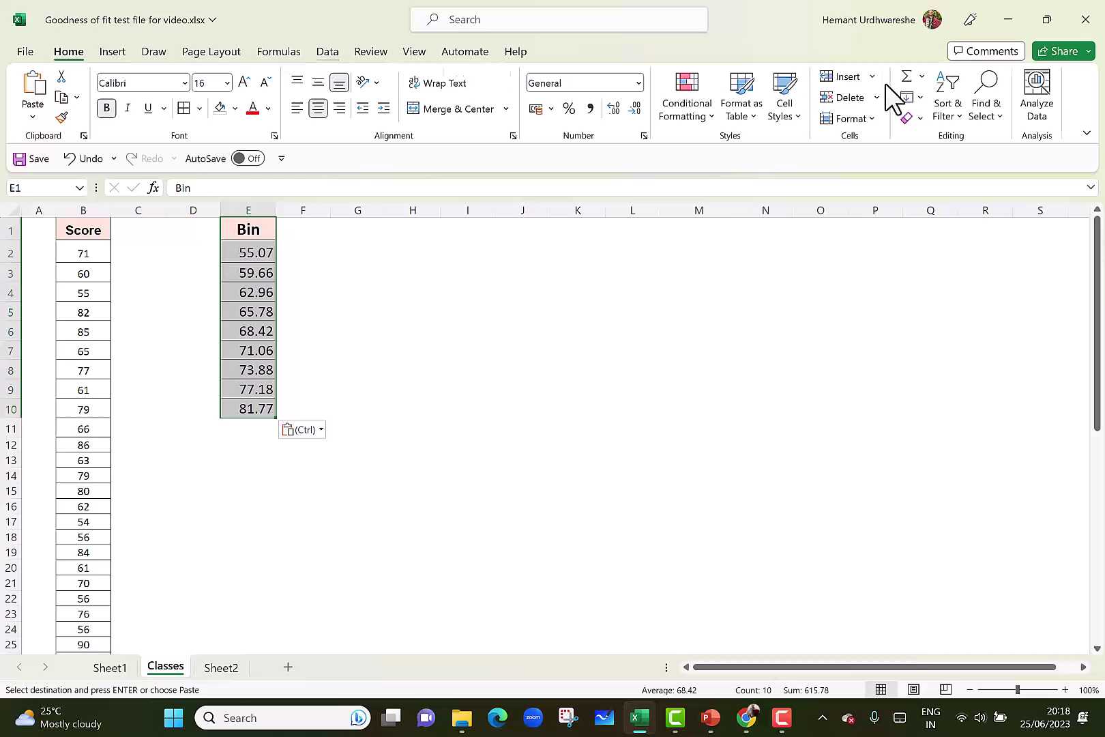
click(948, 78)
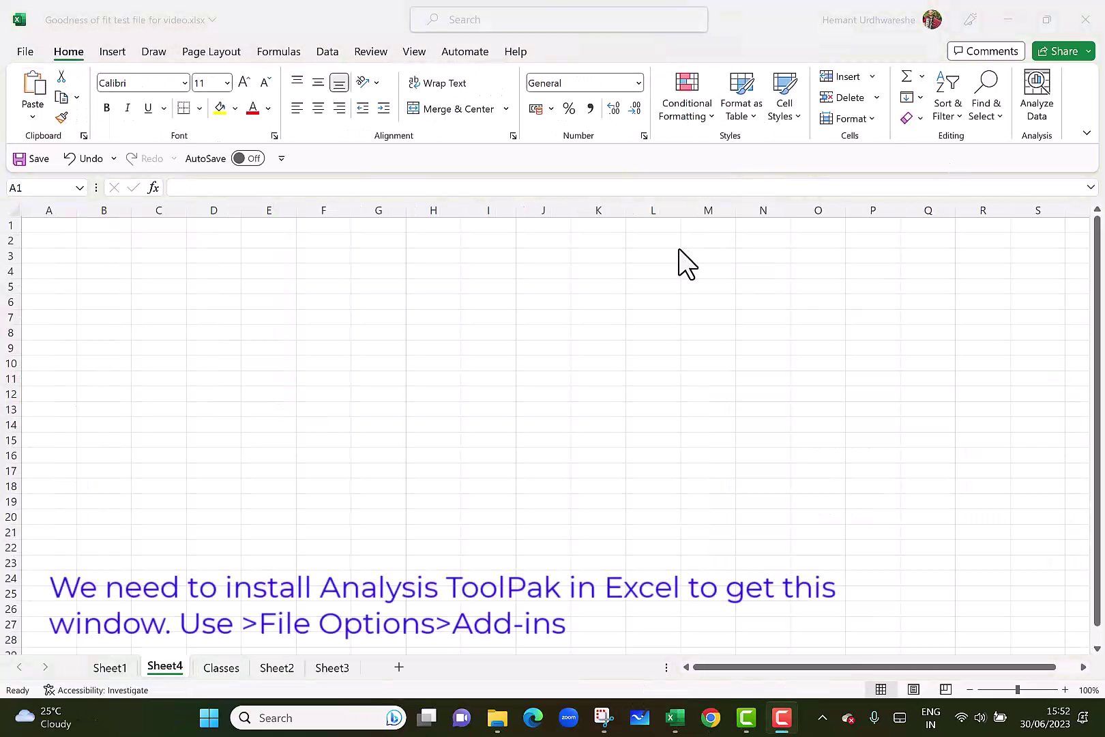
Step: Find the Analysis ToolPak among the add-ins in Excel Options and open the management of Excel Add-ins
click(24, 51)
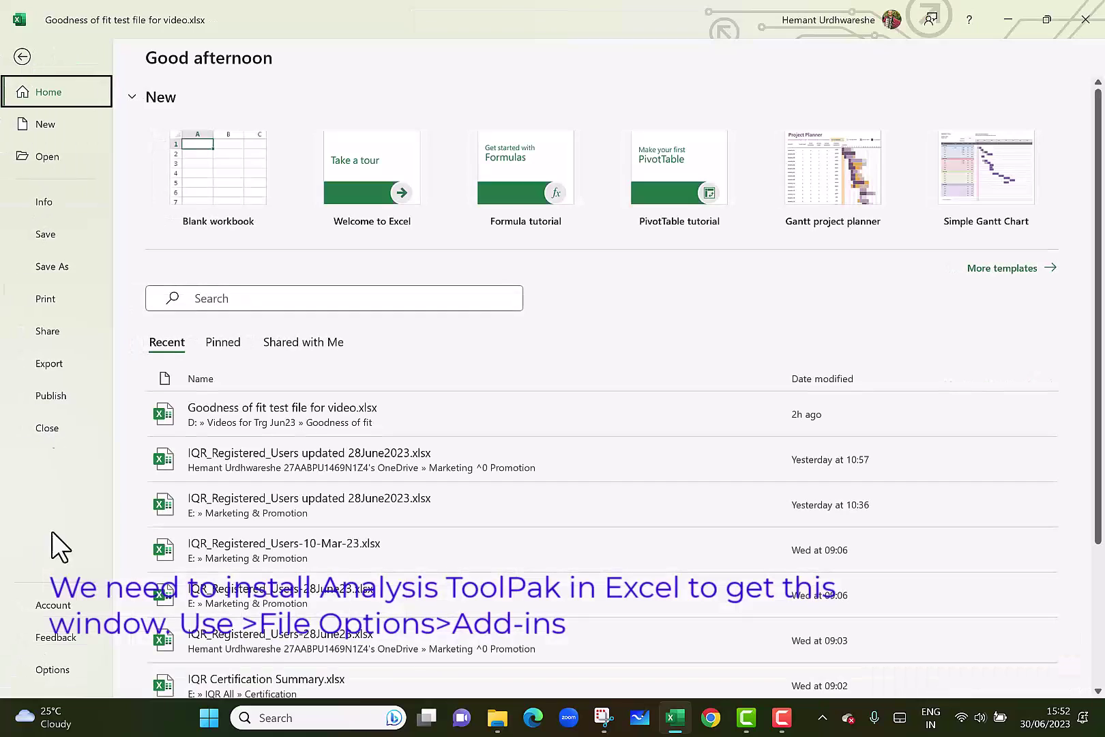
click(49, 669)
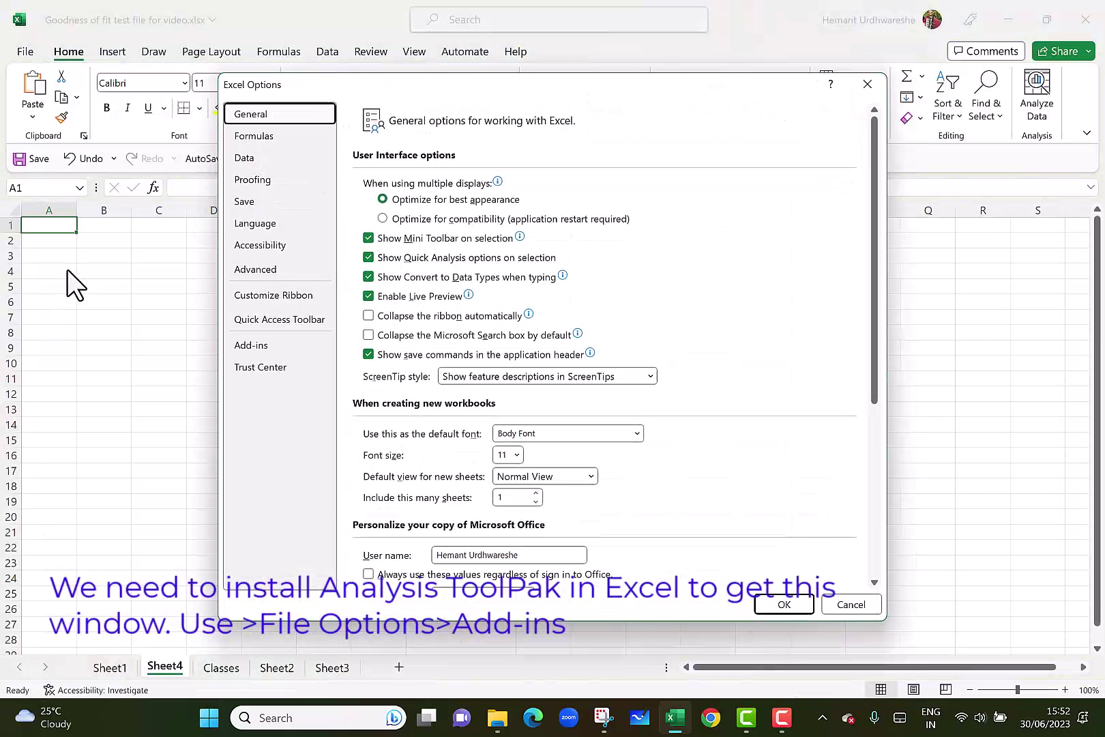
click(254, 348)
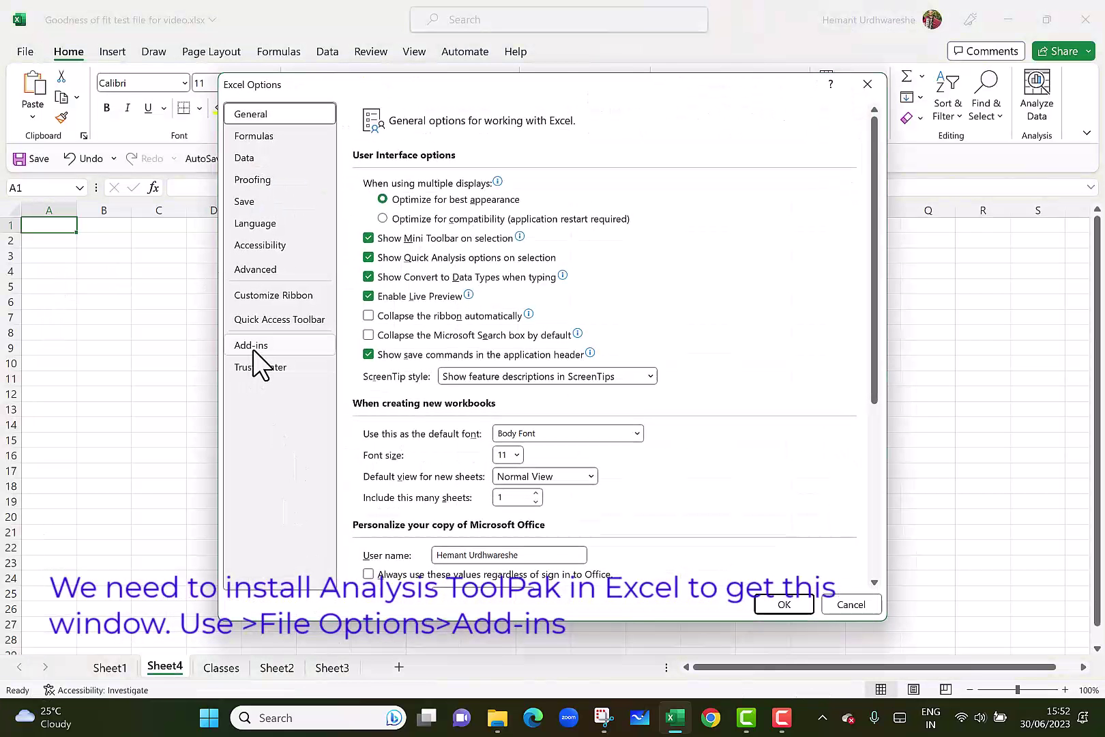
click(398, 223)
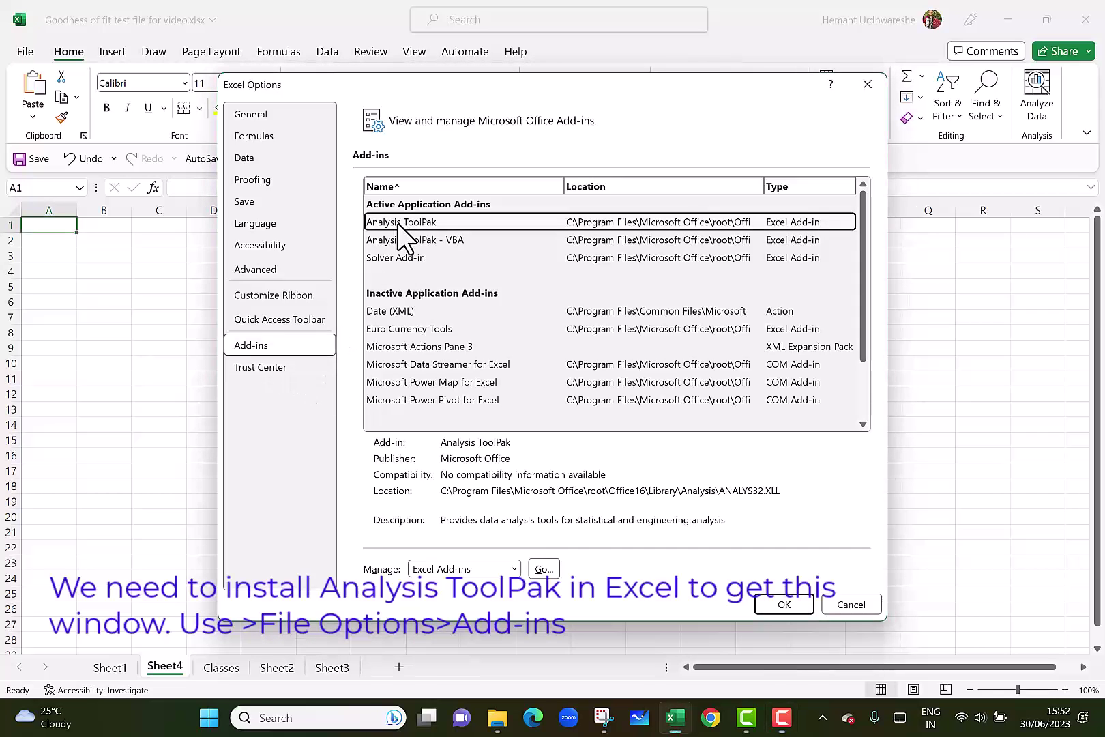
click(545, 574)
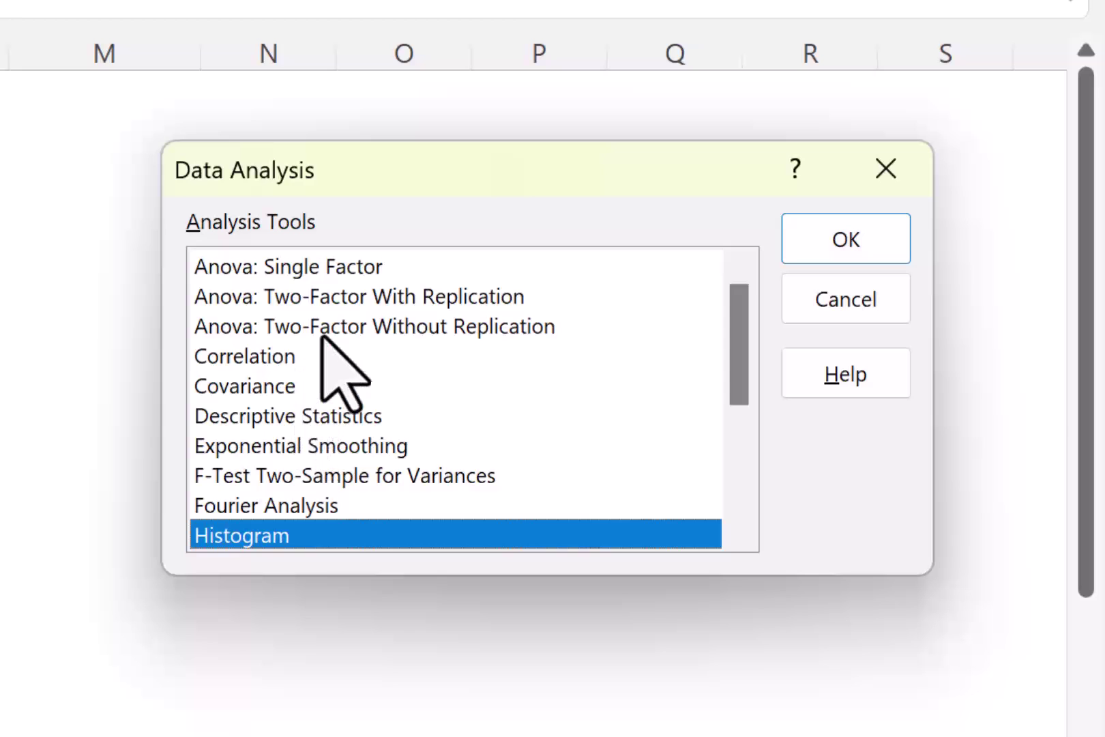
Step: Choose Histogram from the analysis tools and open its settings
scroll(369, 396, down, 2)
click(279, 364)
click(288, 382)
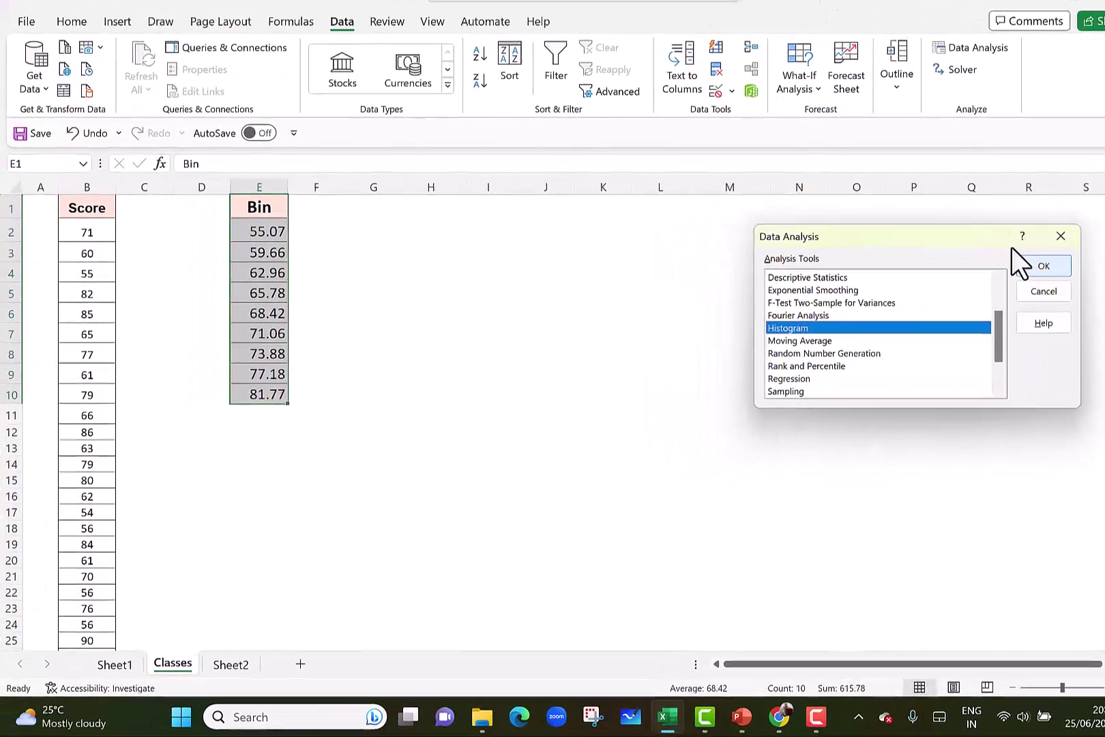
click(846, 239)
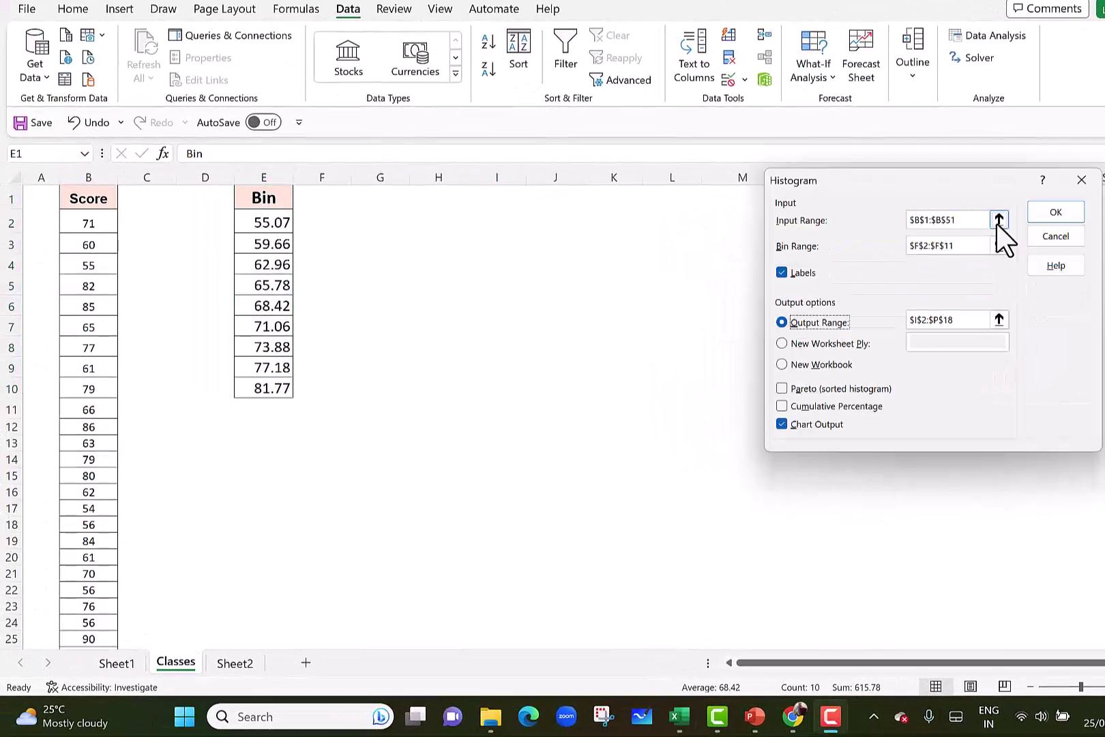
Step: Set the histogram's input range to the scores in B1:B51 and its bin range to E1:E10, headers included
drag(87, 202, 113, 619)
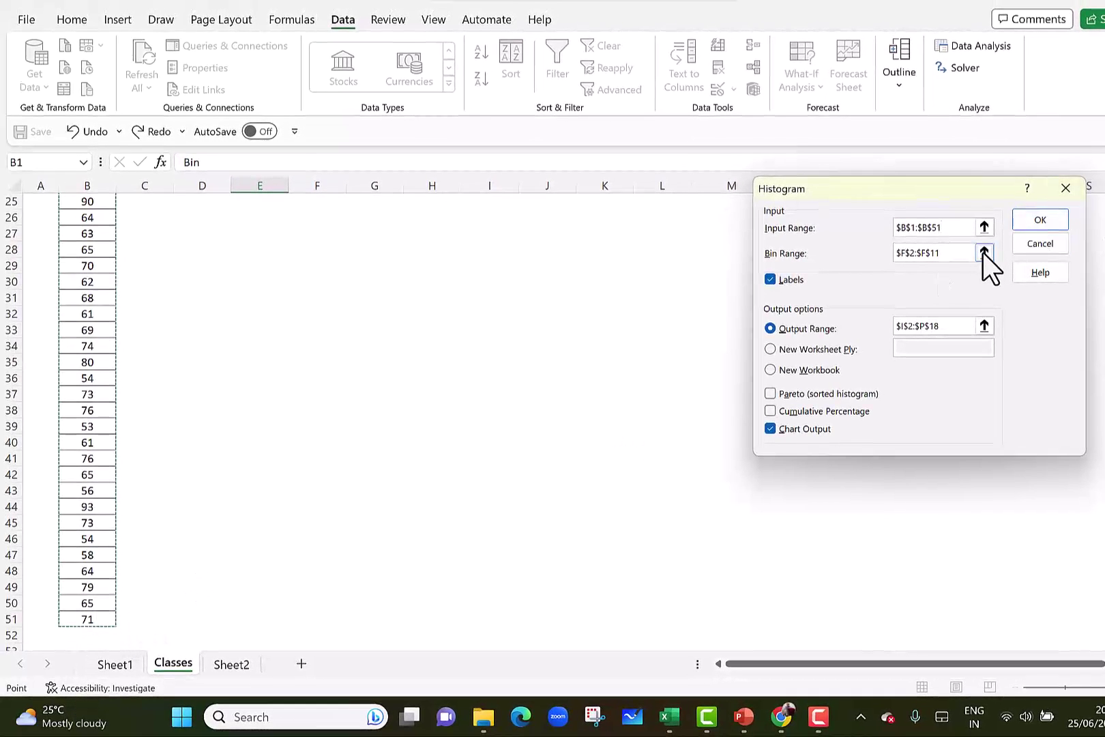
click(984, 254)
drag(272, 210, 263, 399)
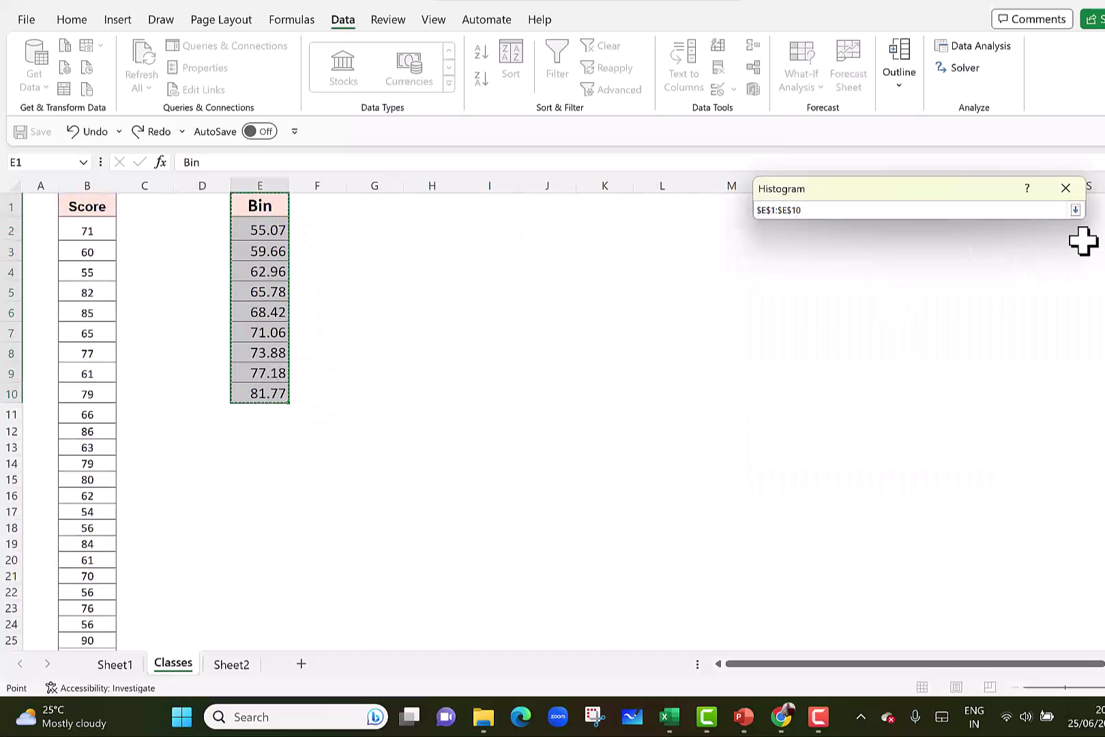
click(1076, 211)
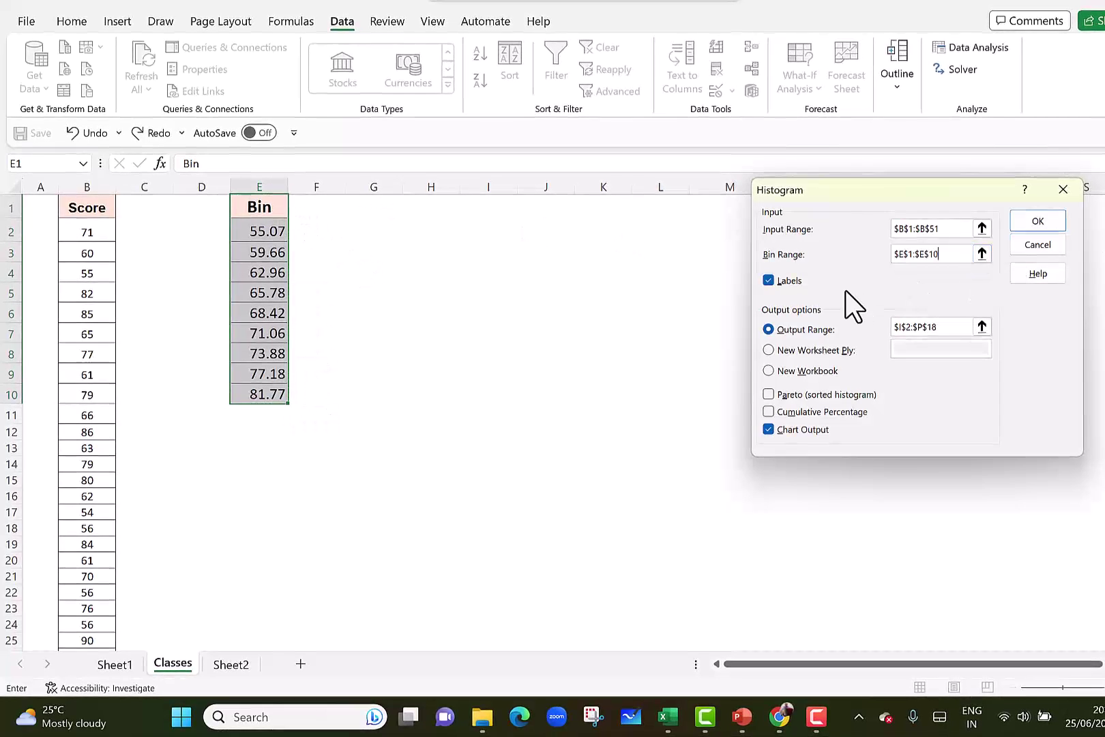
Step: Run the histogram with labels enabled, H1:P17 as the output range and chart output turned off
click(772, 282)
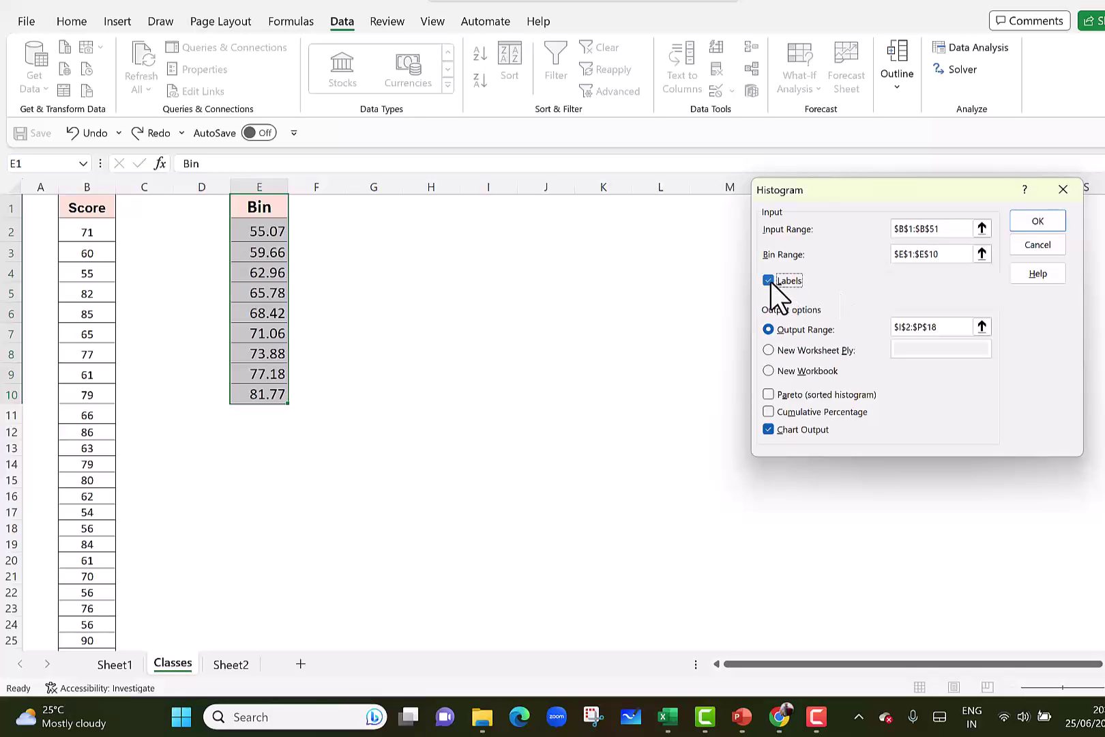
click(982, 328)
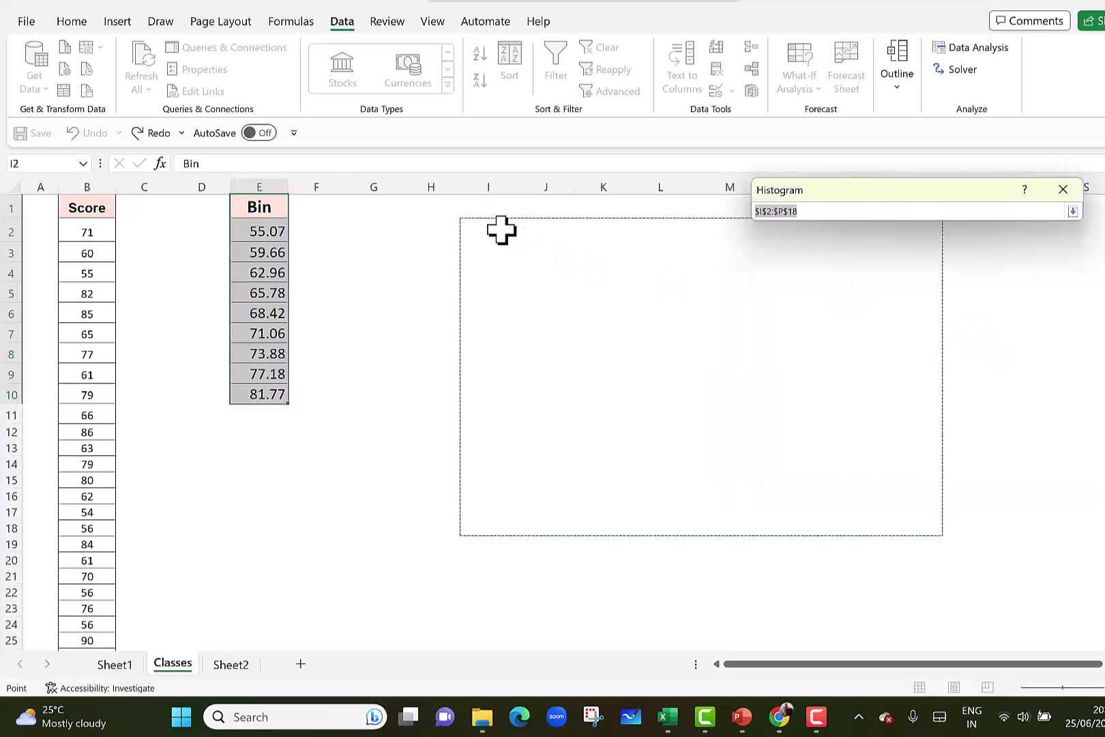
drag(447, 212, 902, 518)
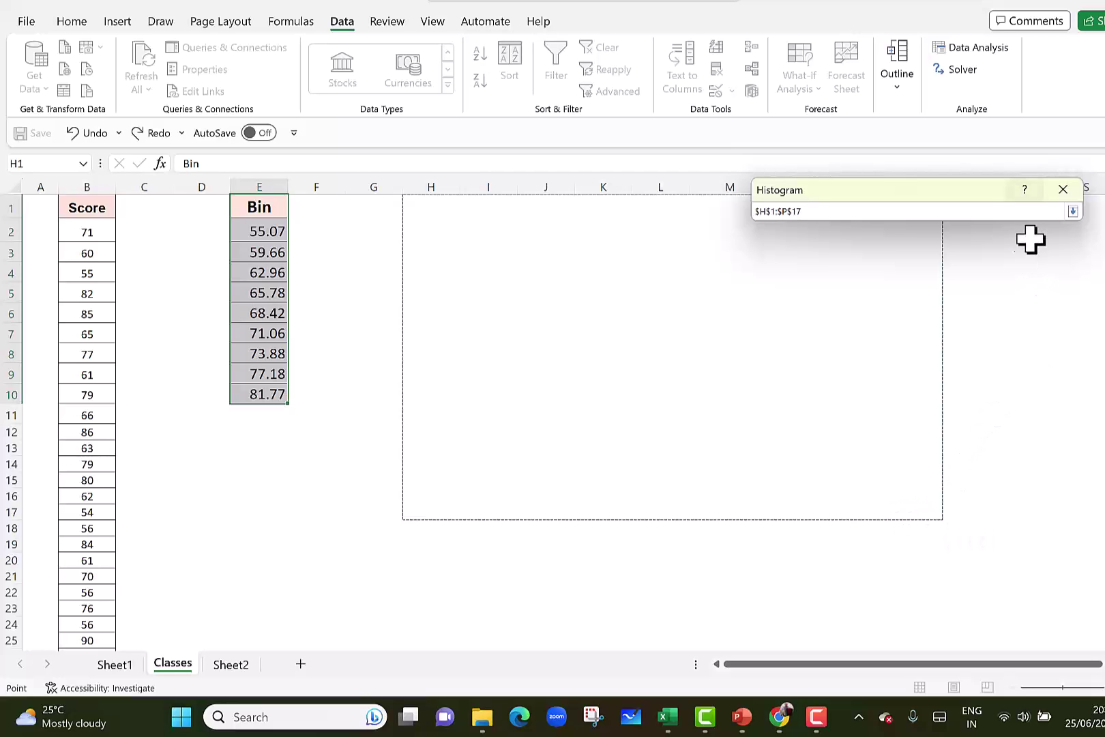
click(1073, 211)
click(768, 429)
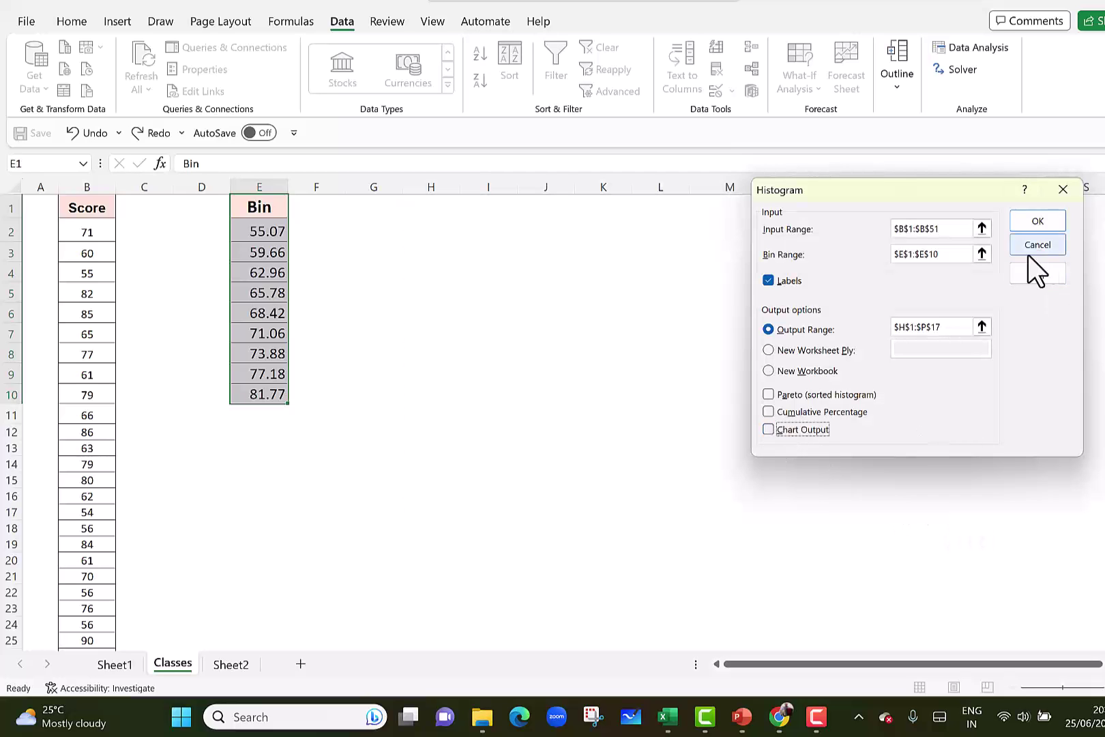
click(1044, 220)
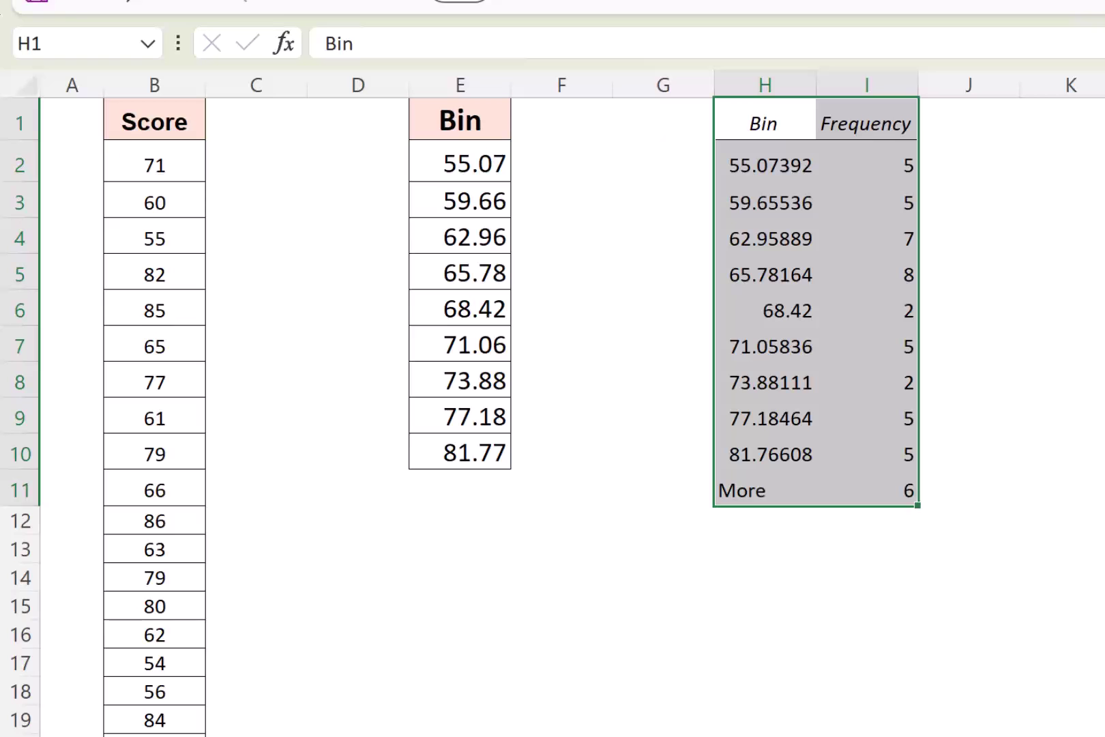
Step: Format the histogram output in H1:I11 with cell borders, a bold light-pink header row and bin values at two decimals
drag(767, 124, 869, 505)
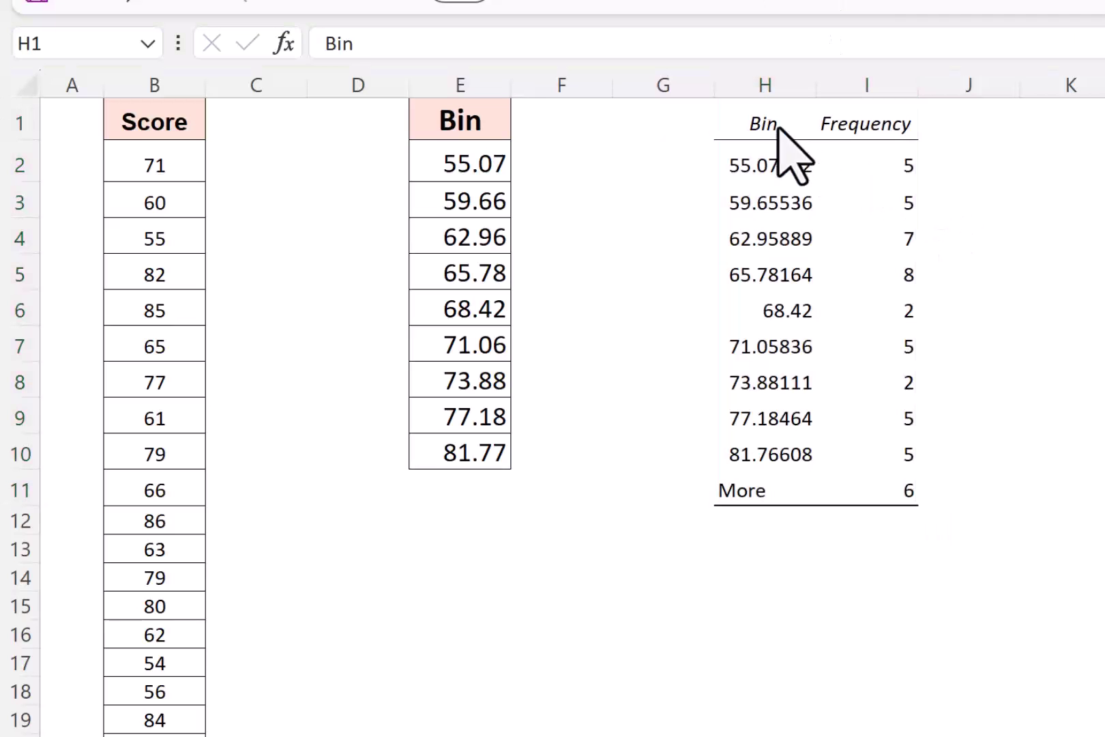
drag(767, 120, 882, 503)
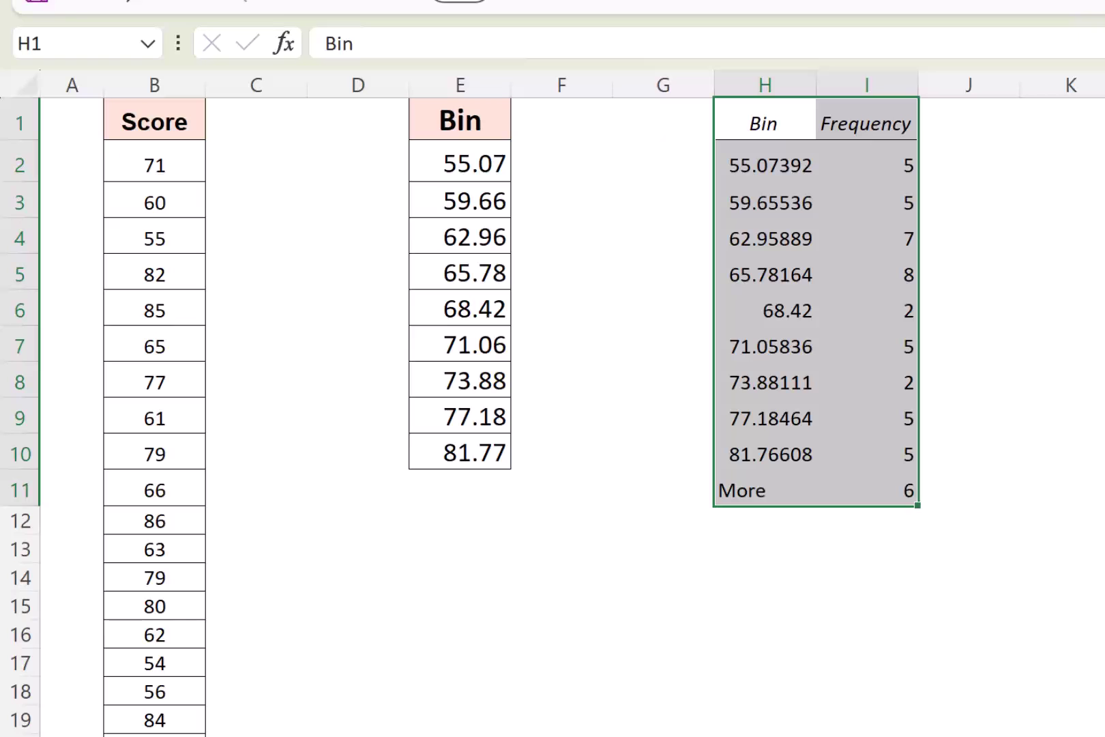
drag(780, 133, 873, 123)
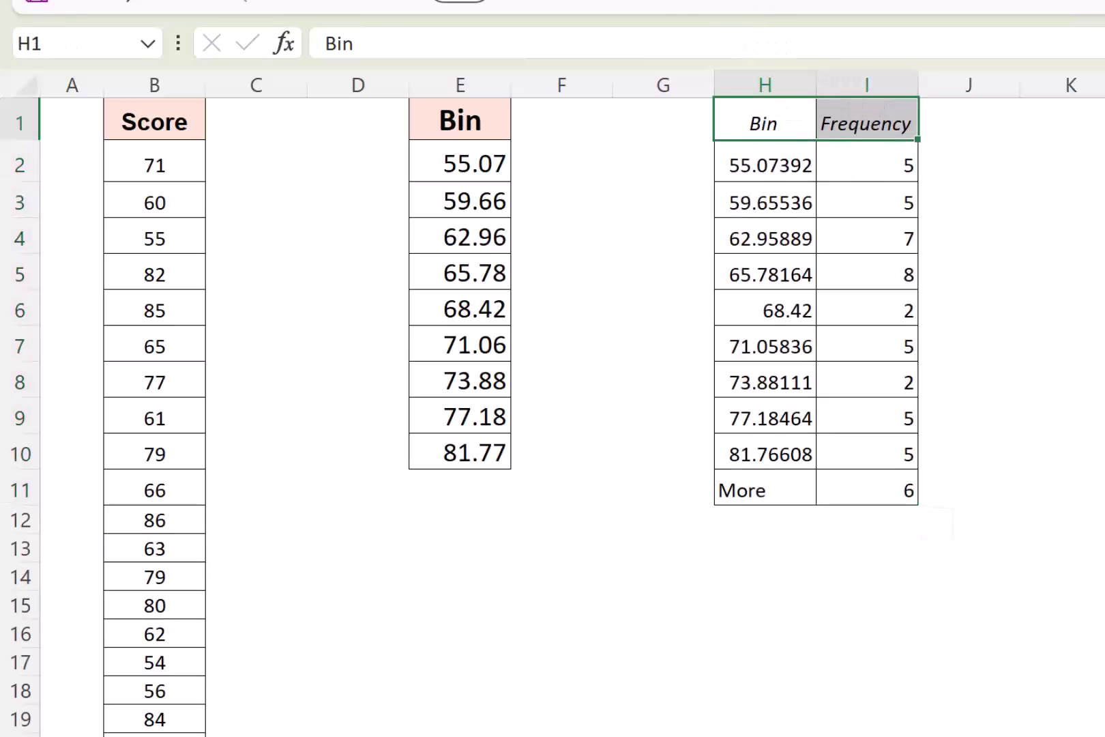
drag(771, 164, 785, 443)
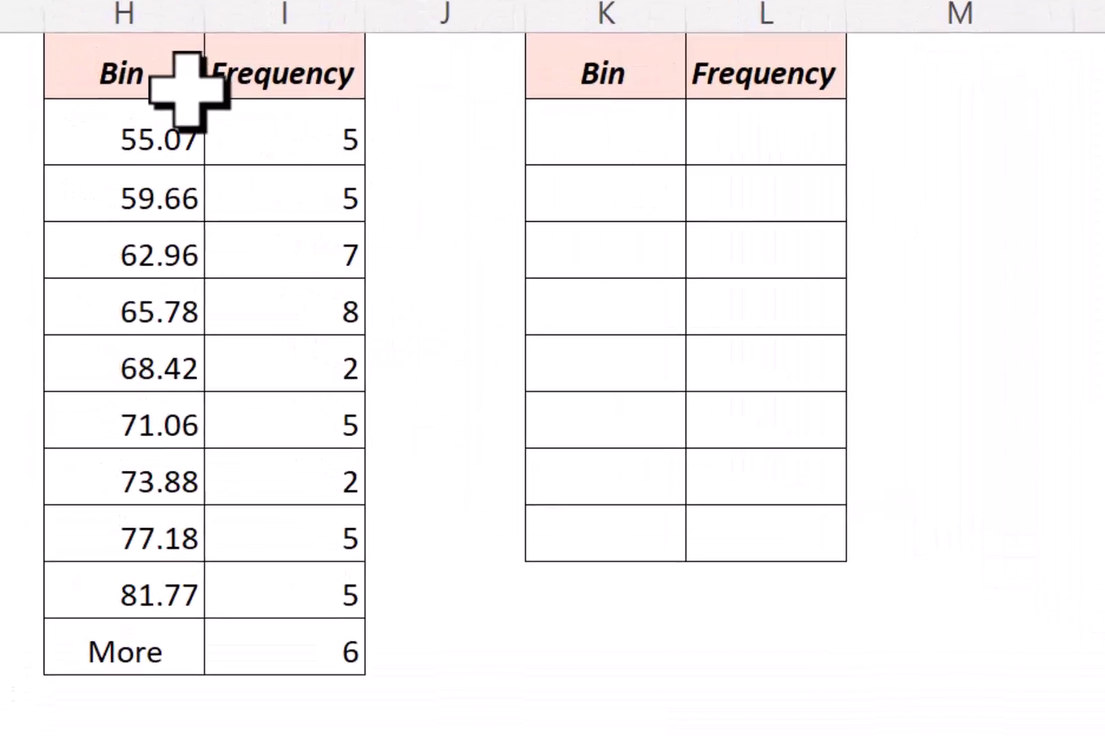
Step: Examine the bins and frequencies in the histogram output for classes that contain too few scores
drag(148, 89, 350, 639)
click(766, 689)
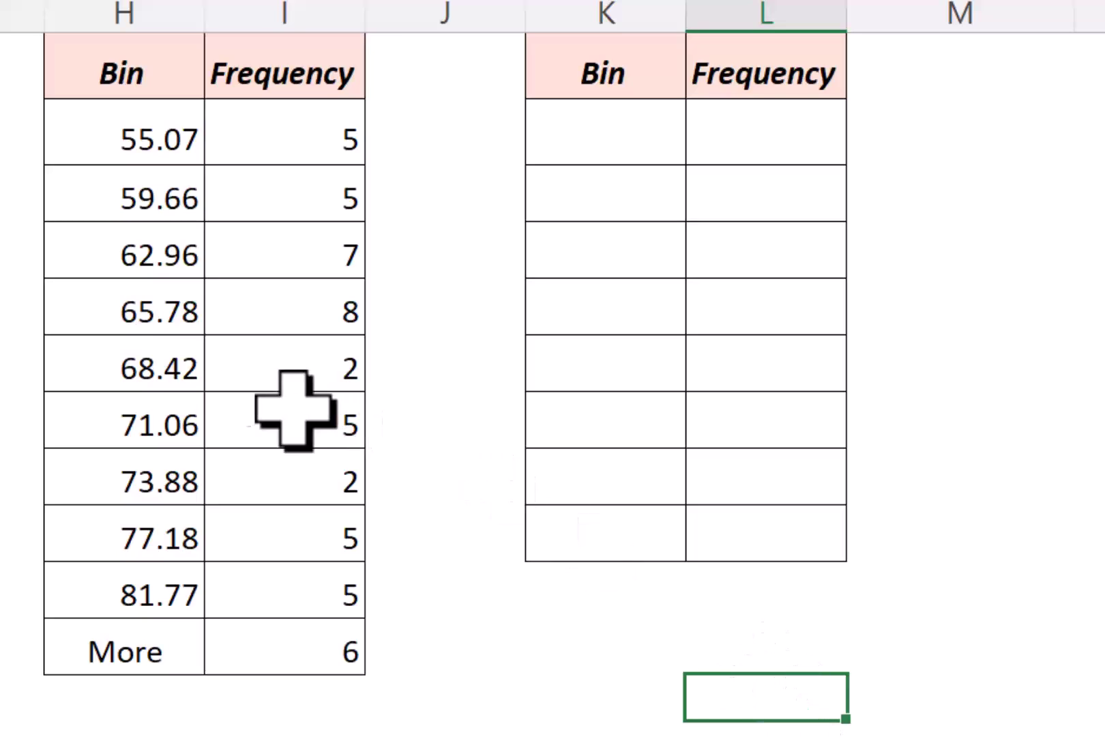
click(259, 371)
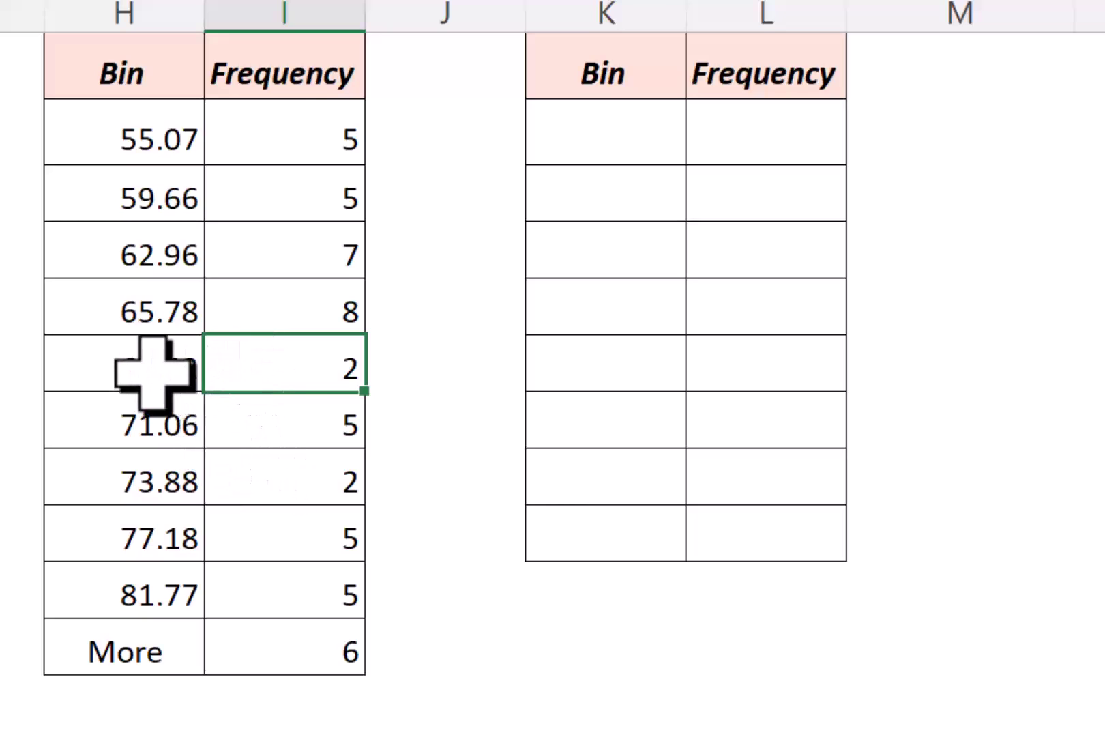
drag(153, 370, 251, 380)
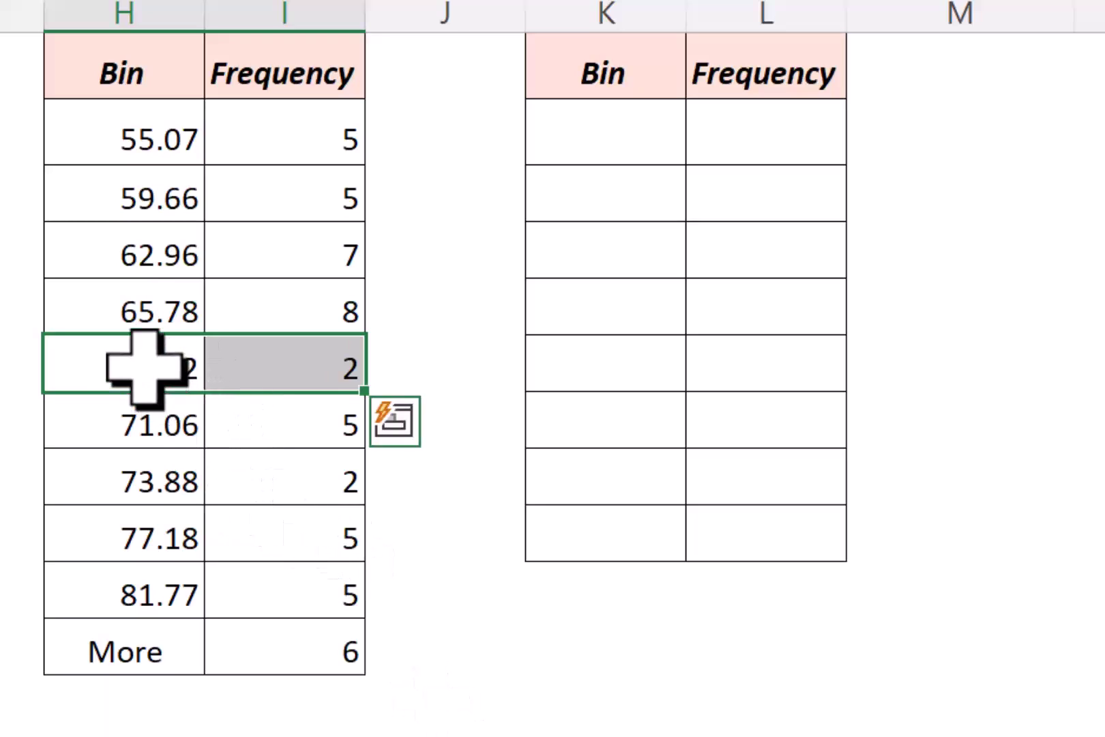
click(179, 377)
drag(177, 375, 321, 377)
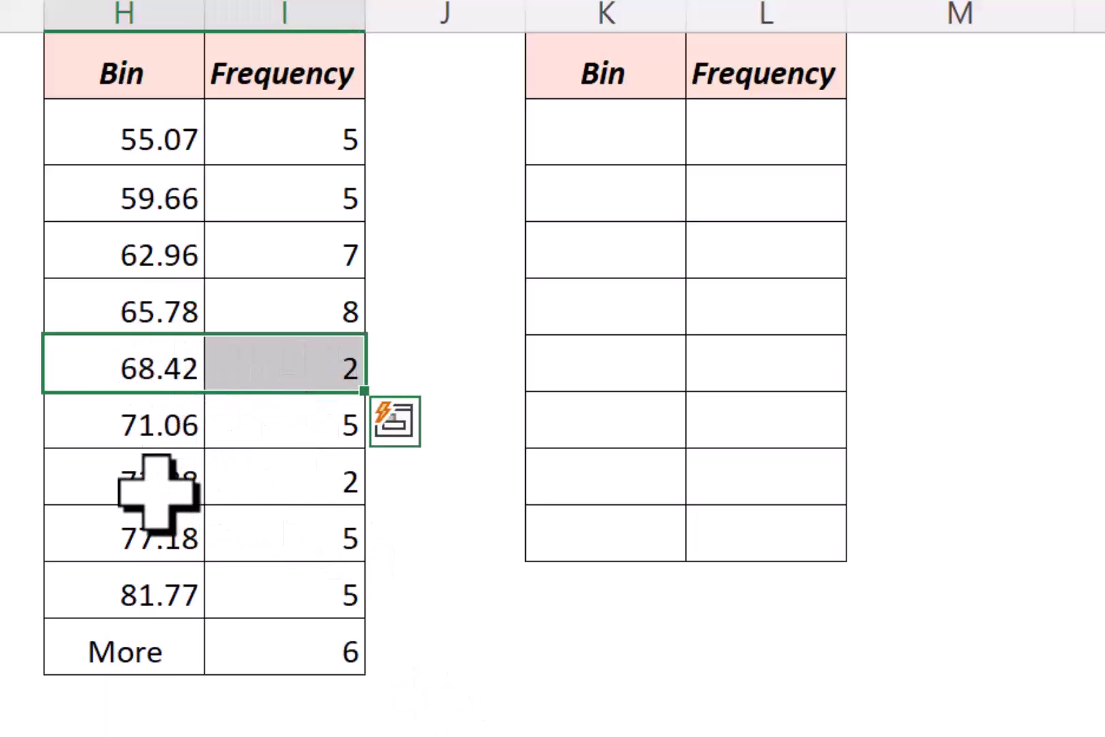
drag(123, 484, 289, 476)
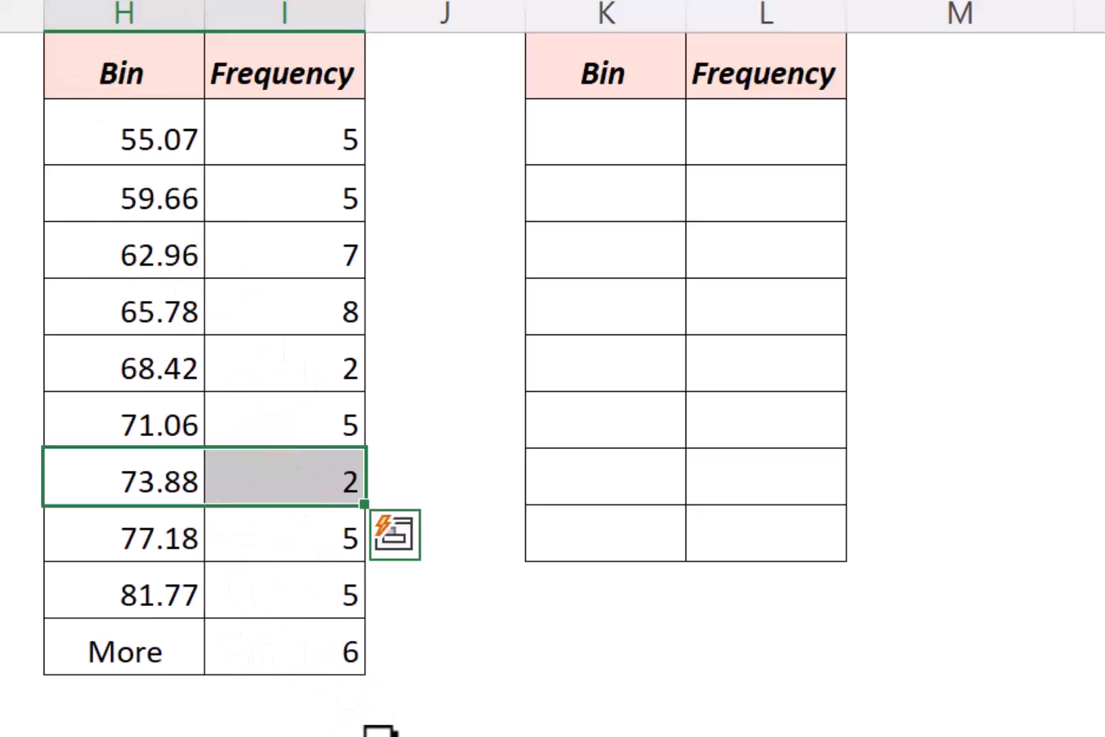
click(379, 731)
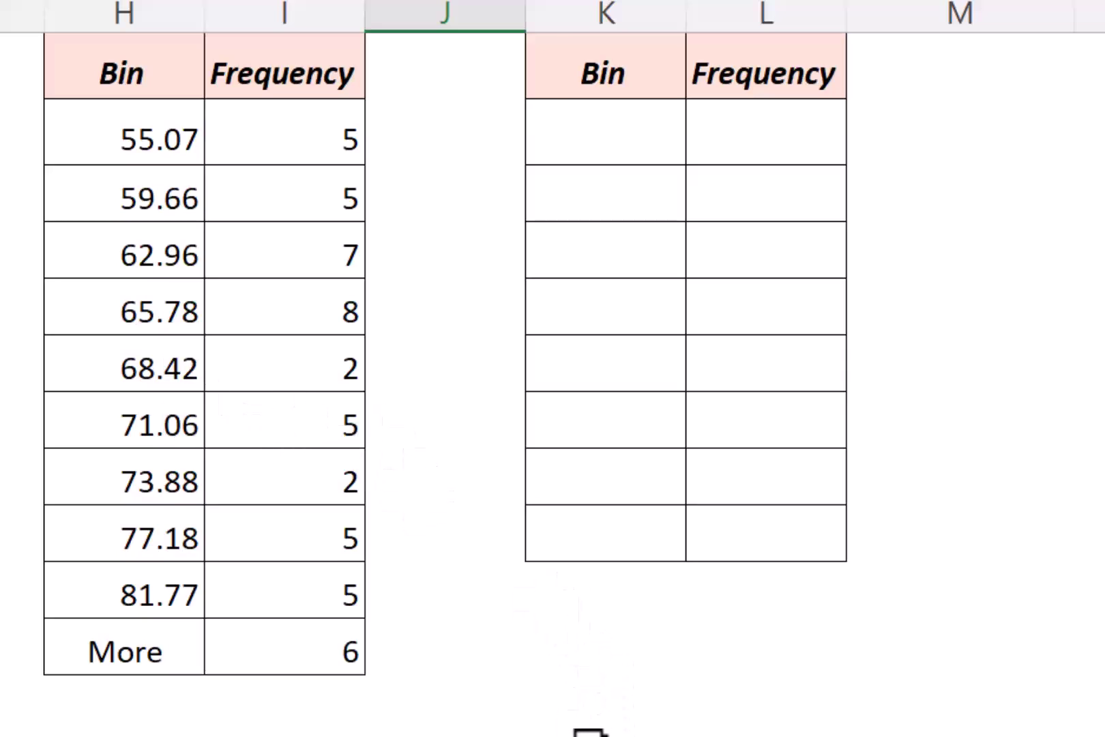
Step: Shade the rows of the 68.42 and 71.06 bins light orange to mark them as one combined class
click(151, 380)
drag(220, 380, 278, 436)
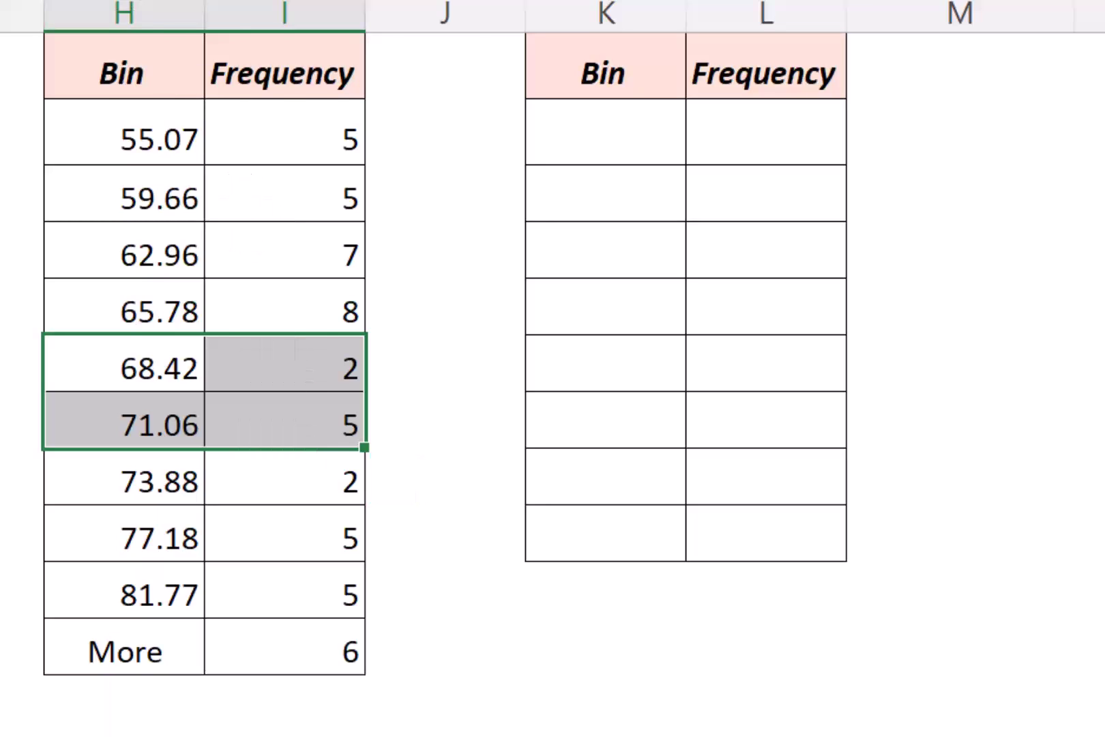
key(alt+h)
key(h)
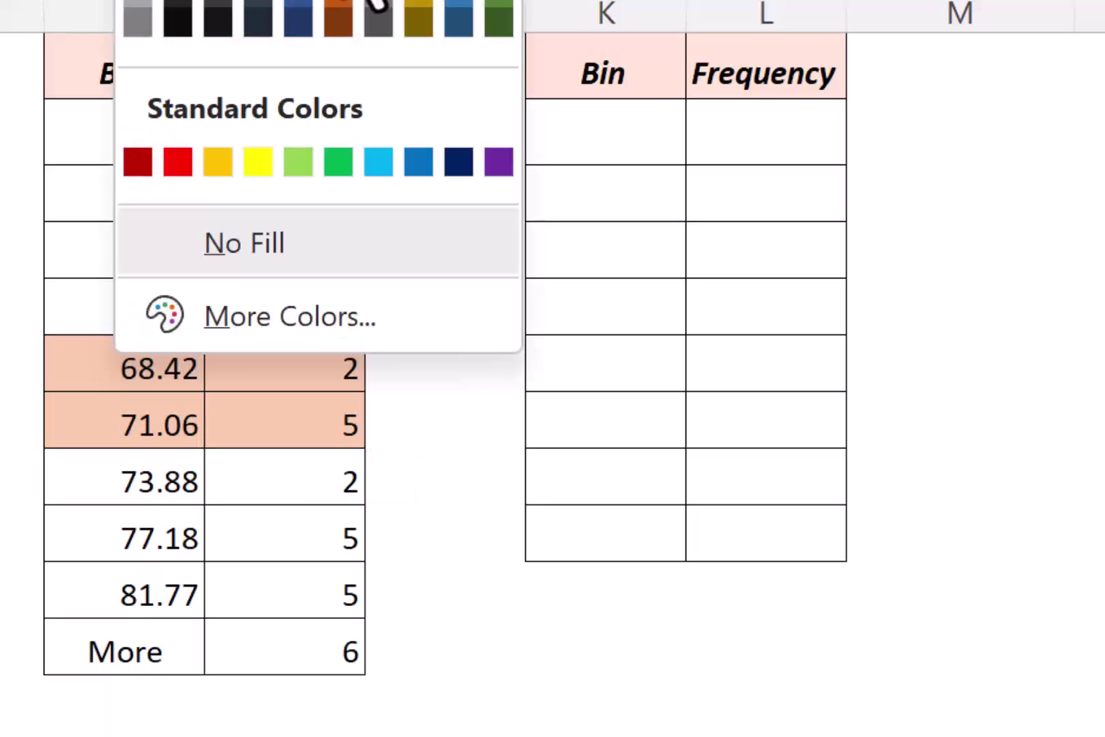
click(374, 17)
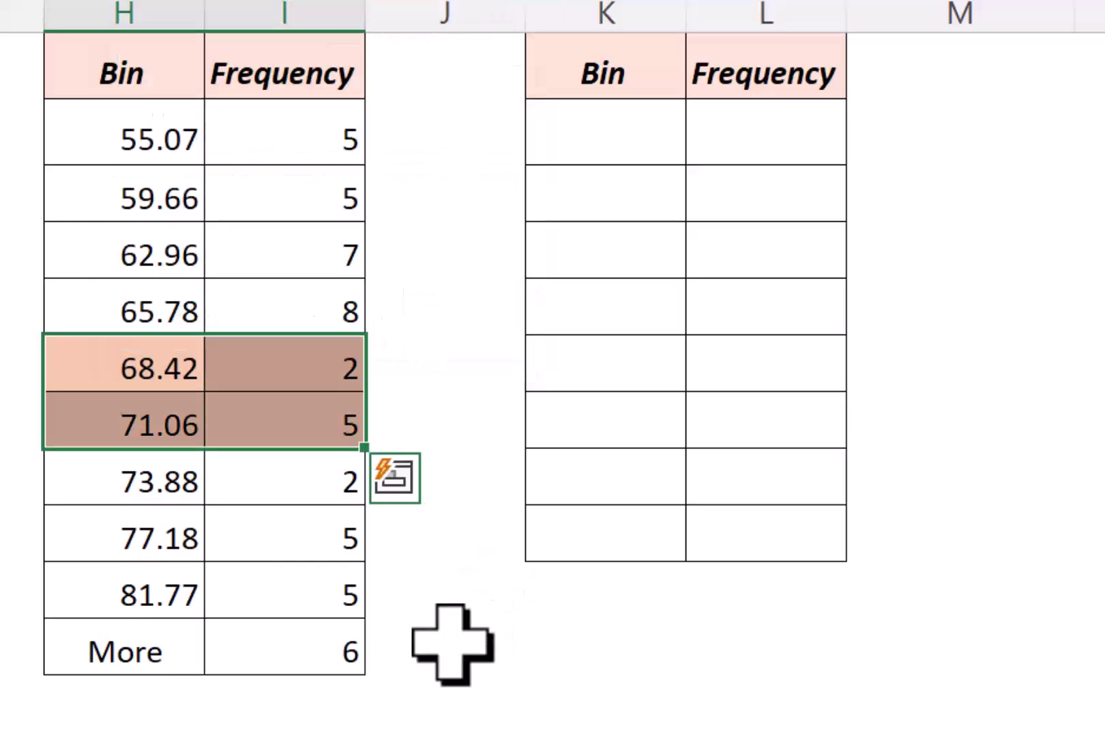
click(423, 696)
Step: Shade the rows of the 73.88 and 77.18 bins light blue to mark them as a second combined class
drag(176, 488, 283, 546)
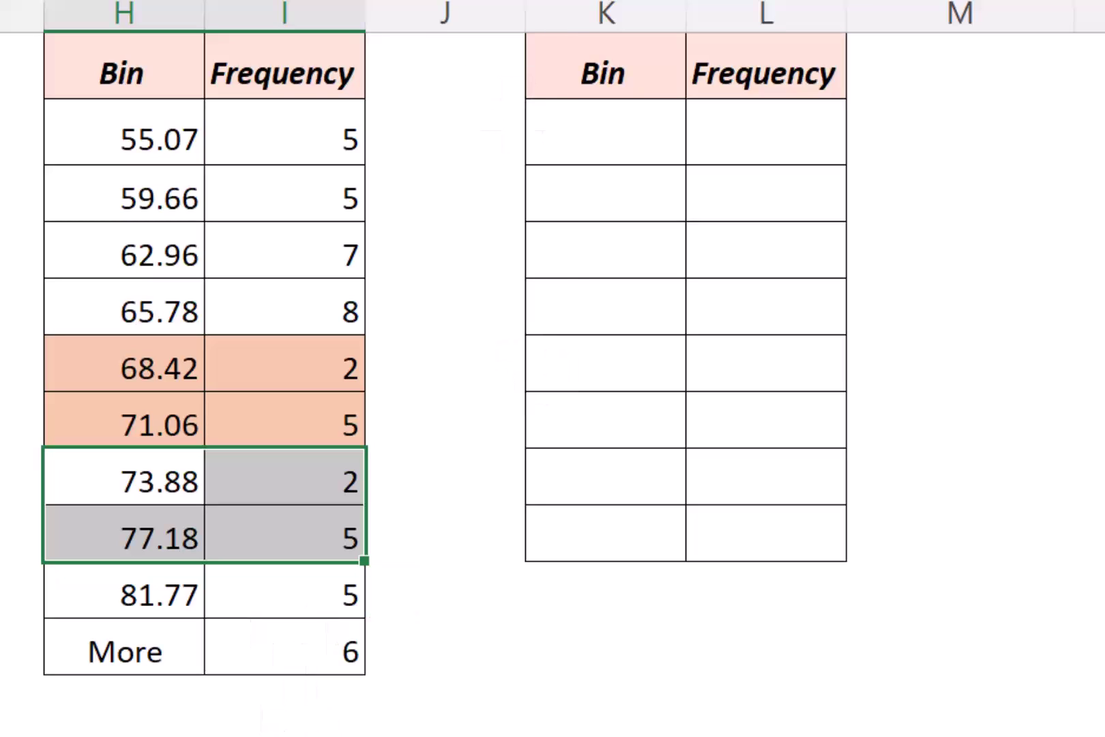
key(alt+h)
key(h)
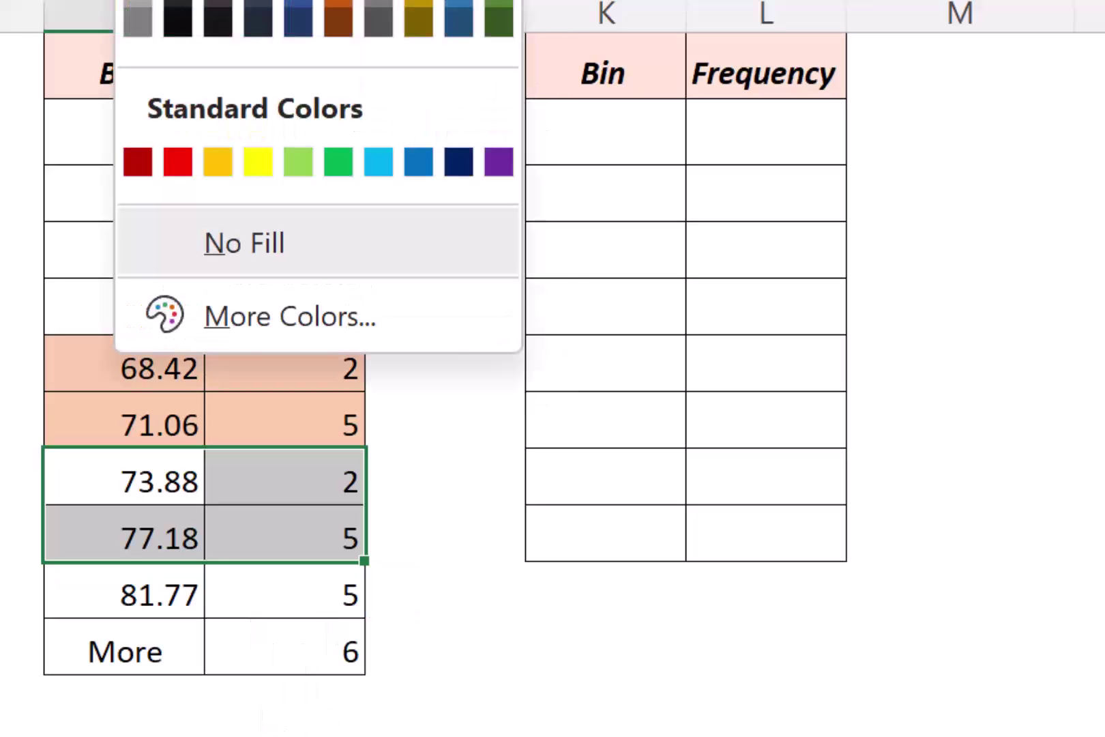
click(457, 2)
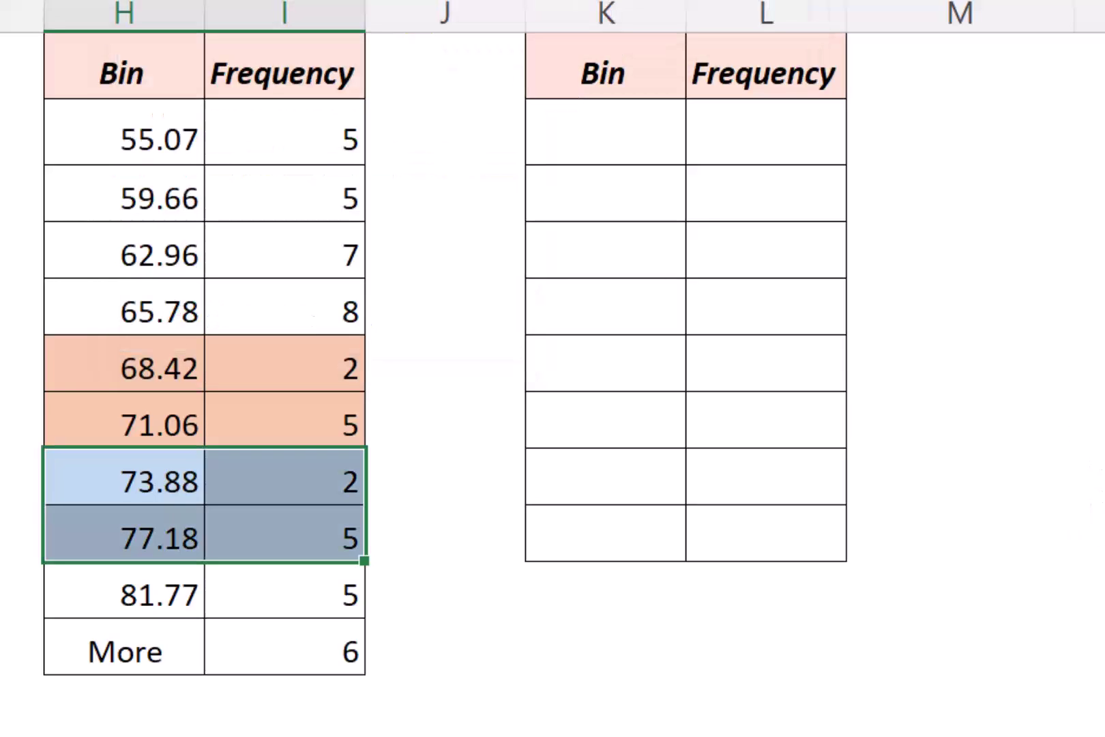
click(1090, 646)
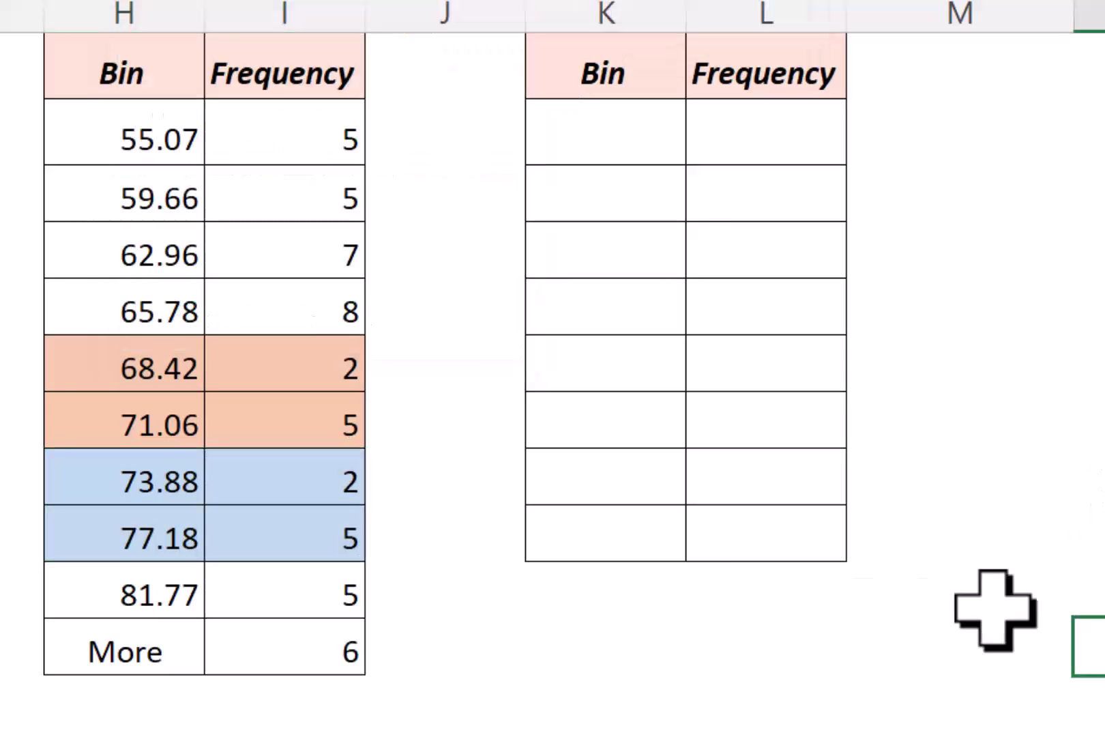
Step: Fill the second Bin and Frequency table in K2:L9 with the regrouped classes, giving each combined class a frequency of 7
drag(321, 382, 308, 424)
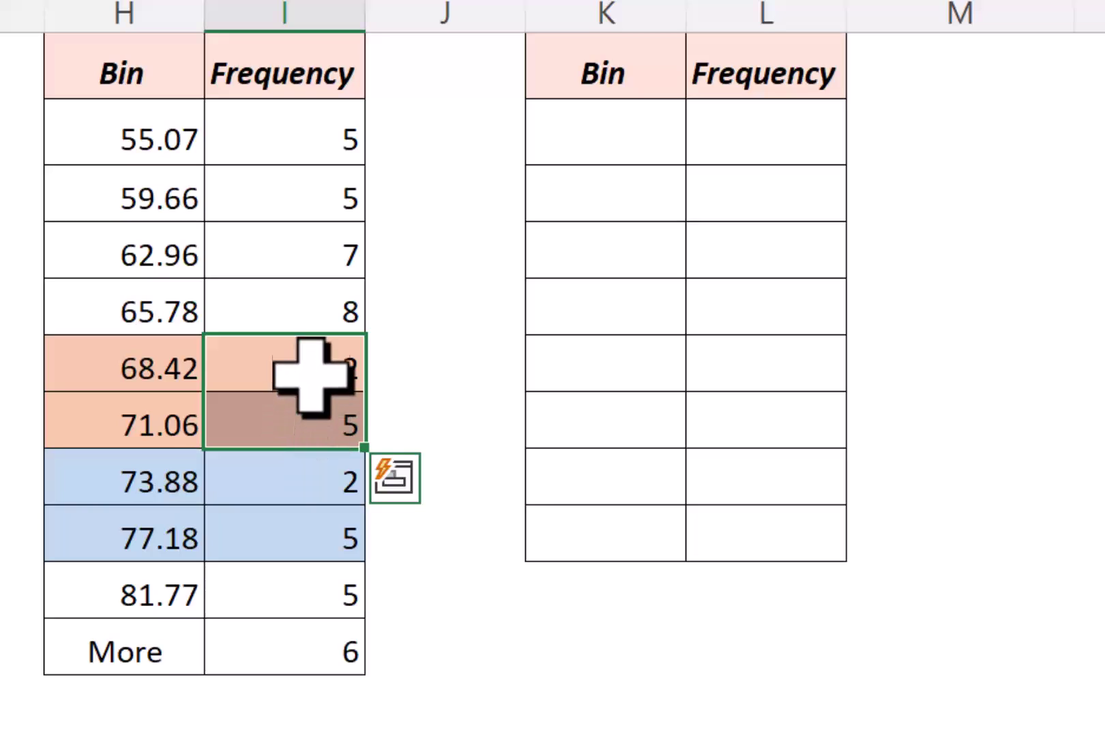
drag(303, 486, 305, 541)
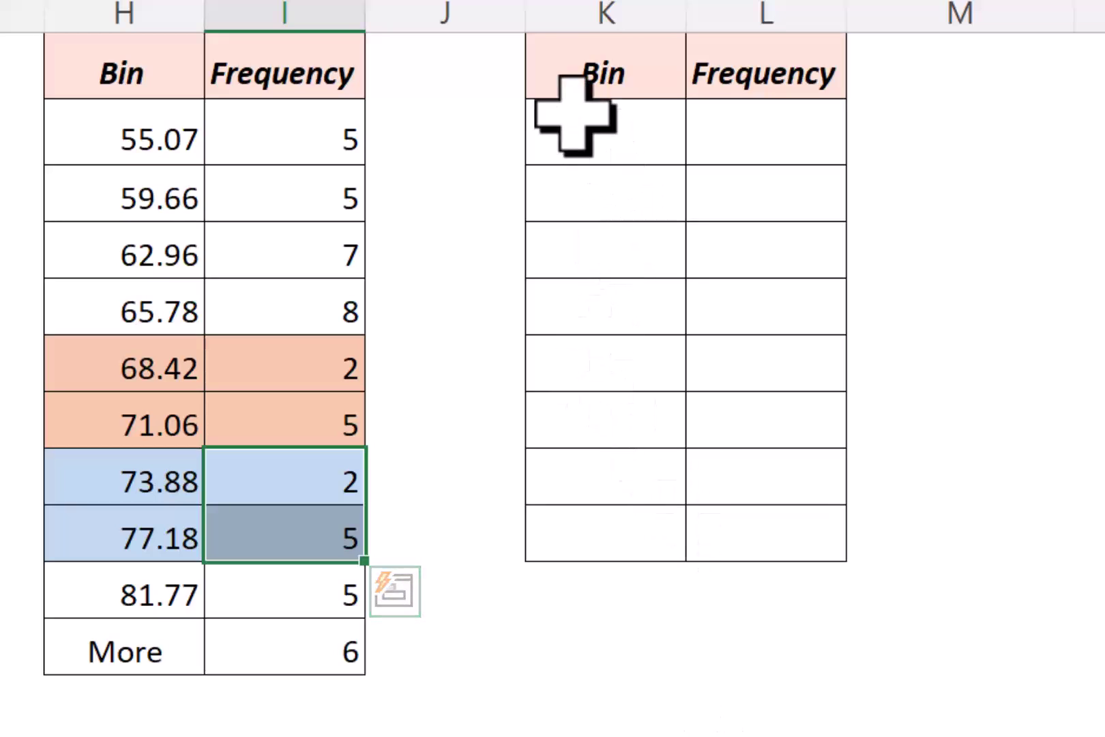
drag(575, 113, 770, 525)
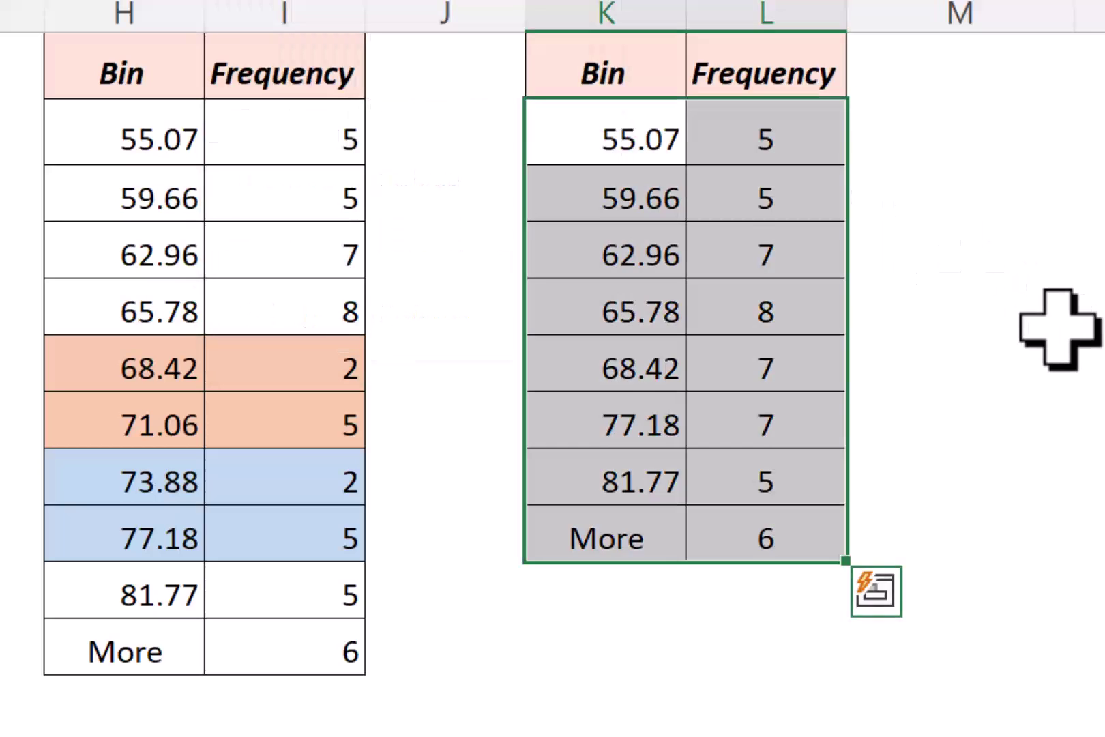
click(1027, 324)
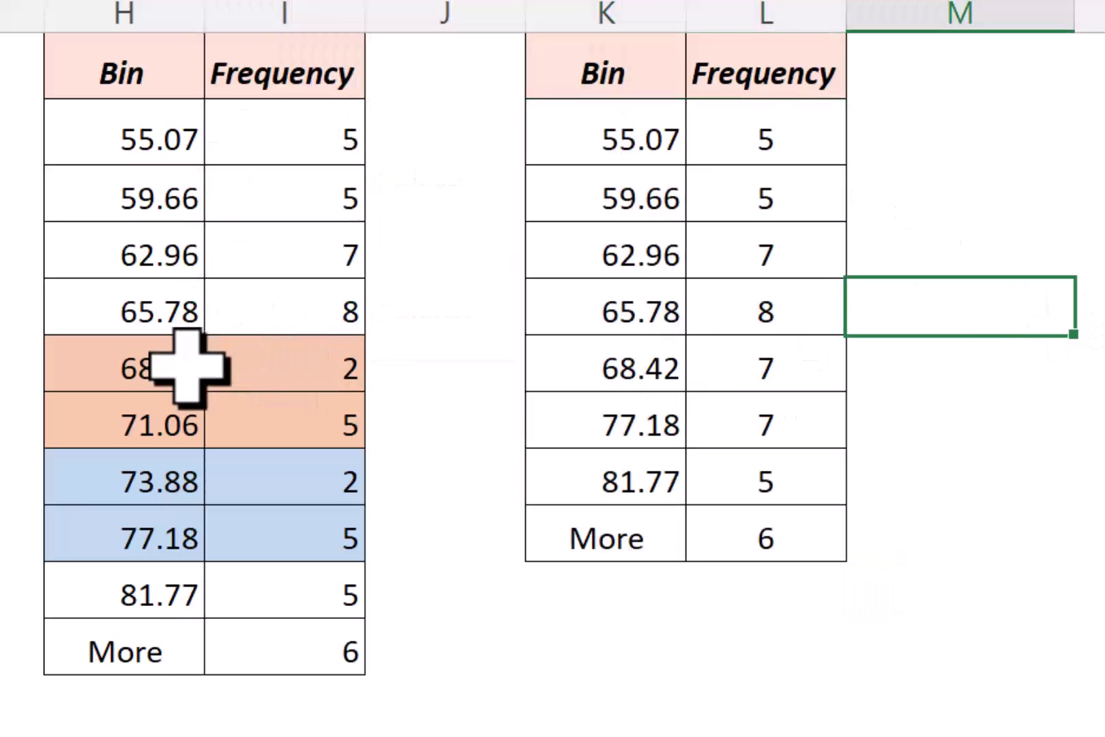
Step: Correct the bin value of the first combined class in the regrouped table to 71.06
drag(171, 422, 286, 437)
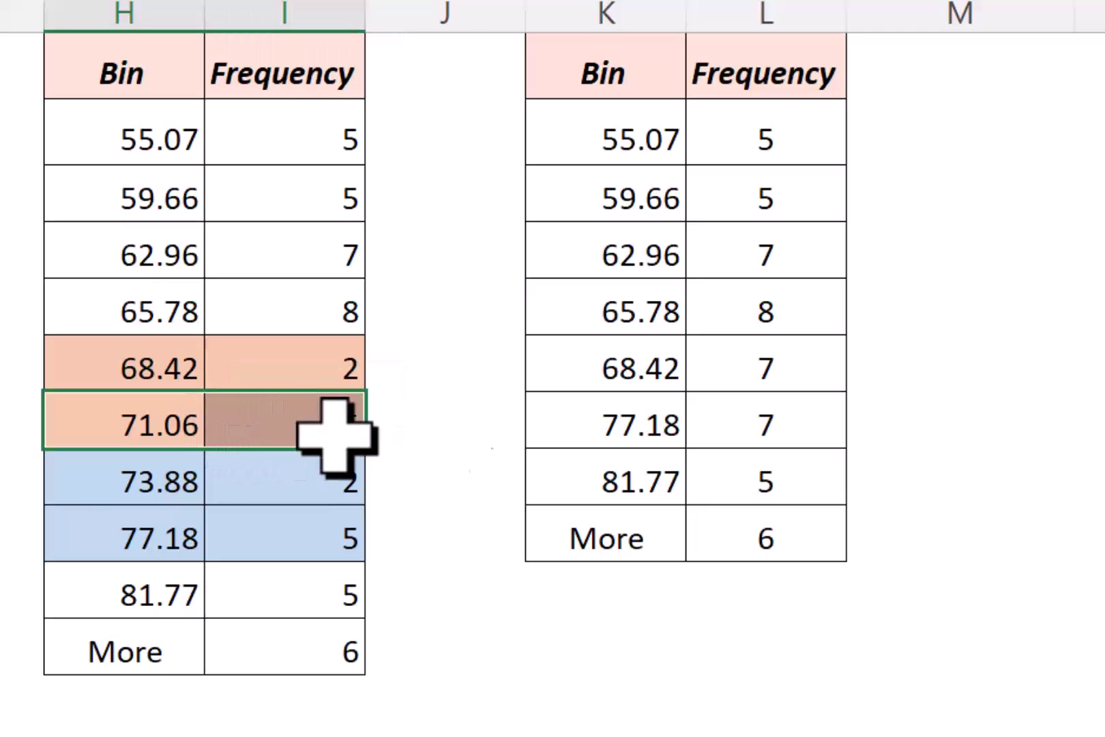
click(586, 375)
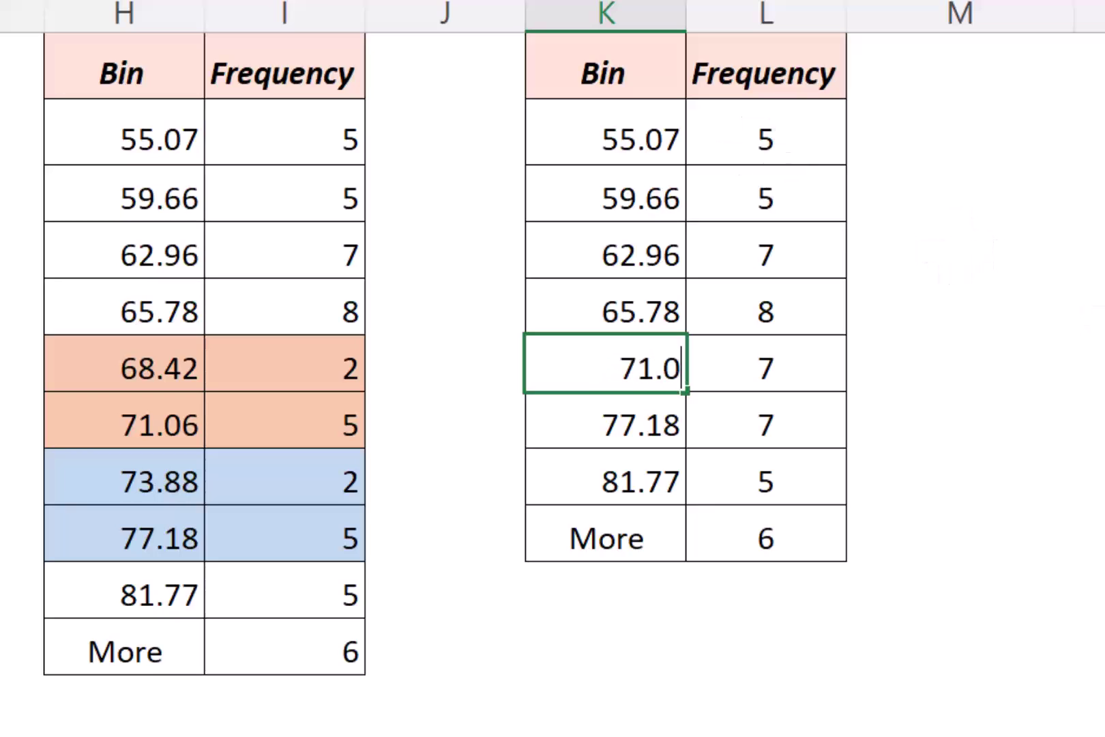
click(606, 420)
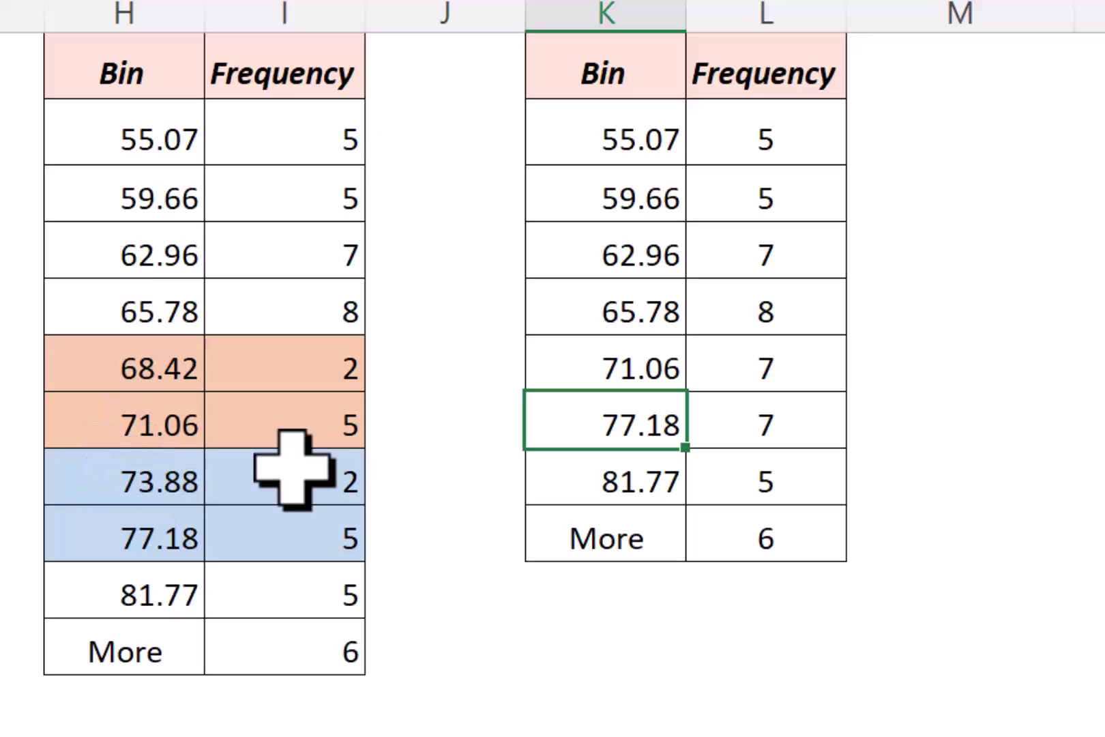
Step: Replace the More label in the last row of the regrouped table with >81.77
drag(177, 605, 259, 604)
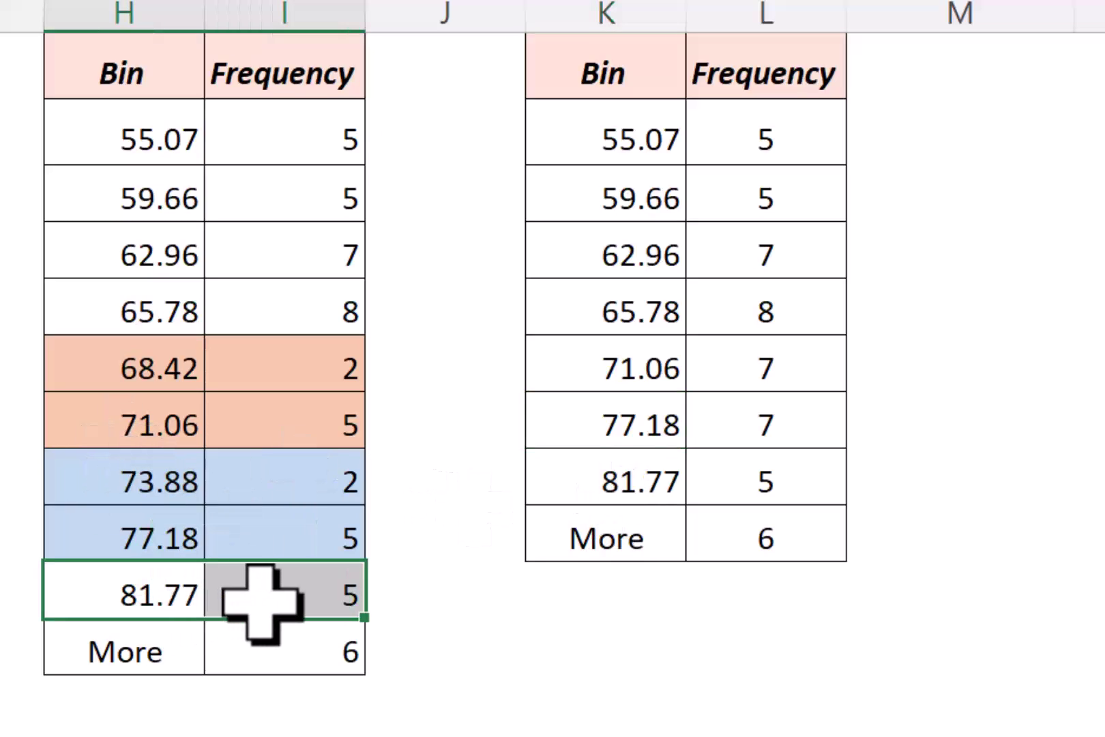
click(605, 532)
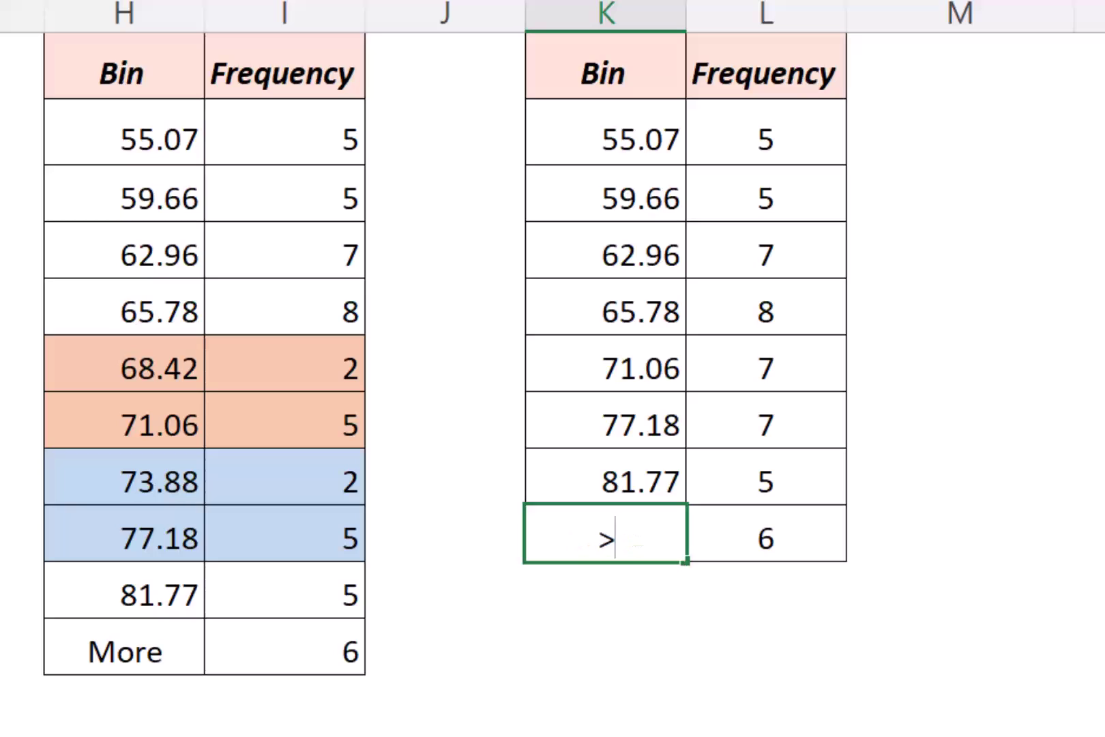
text(>81.77)
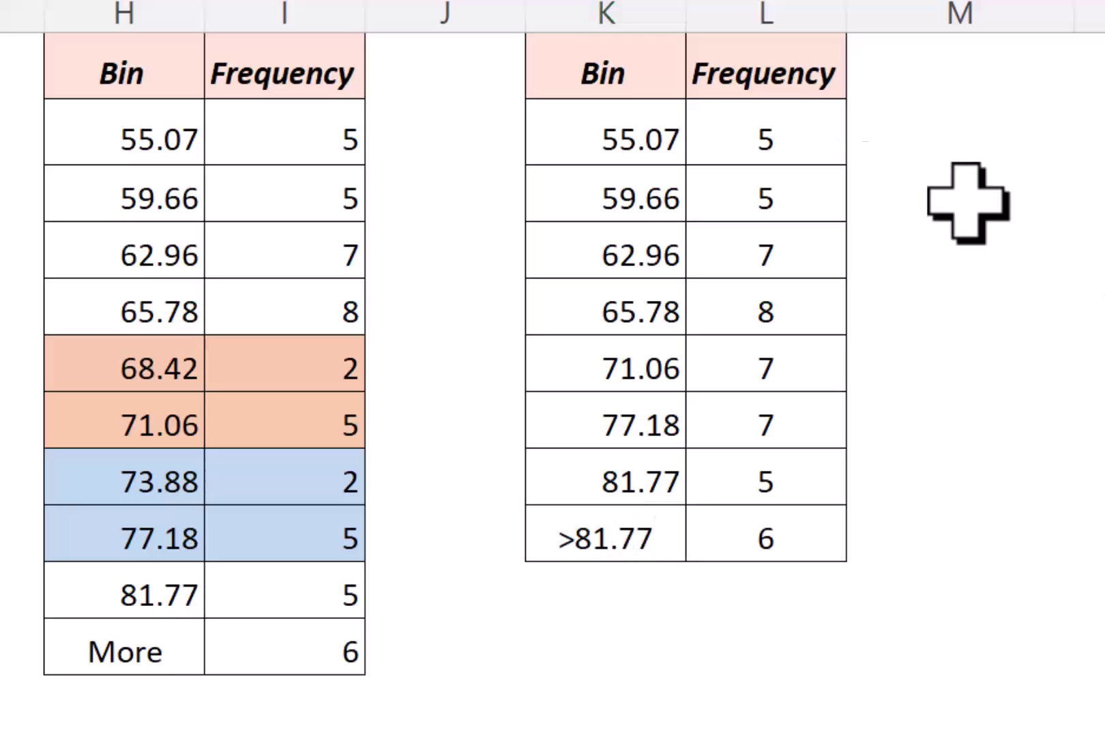
Step: Change the first bin label of the regrouped table to <55.07
click(645, 140)
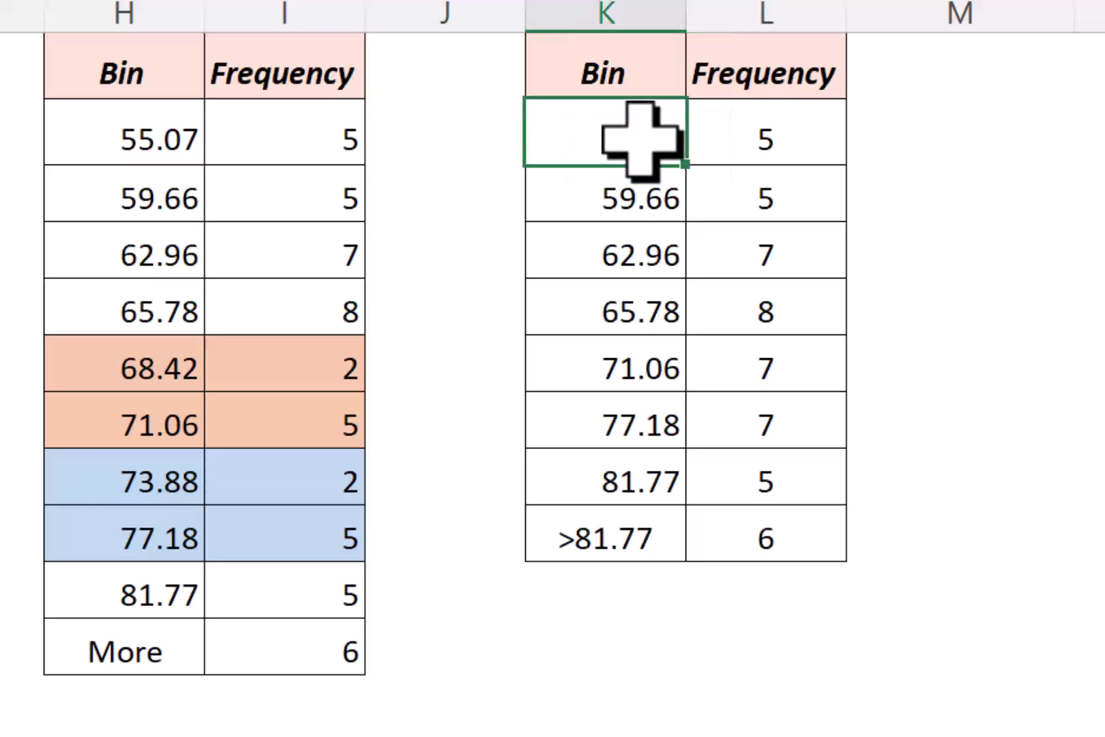
double_click(645, 140)
key(Escape)
key(Delete)
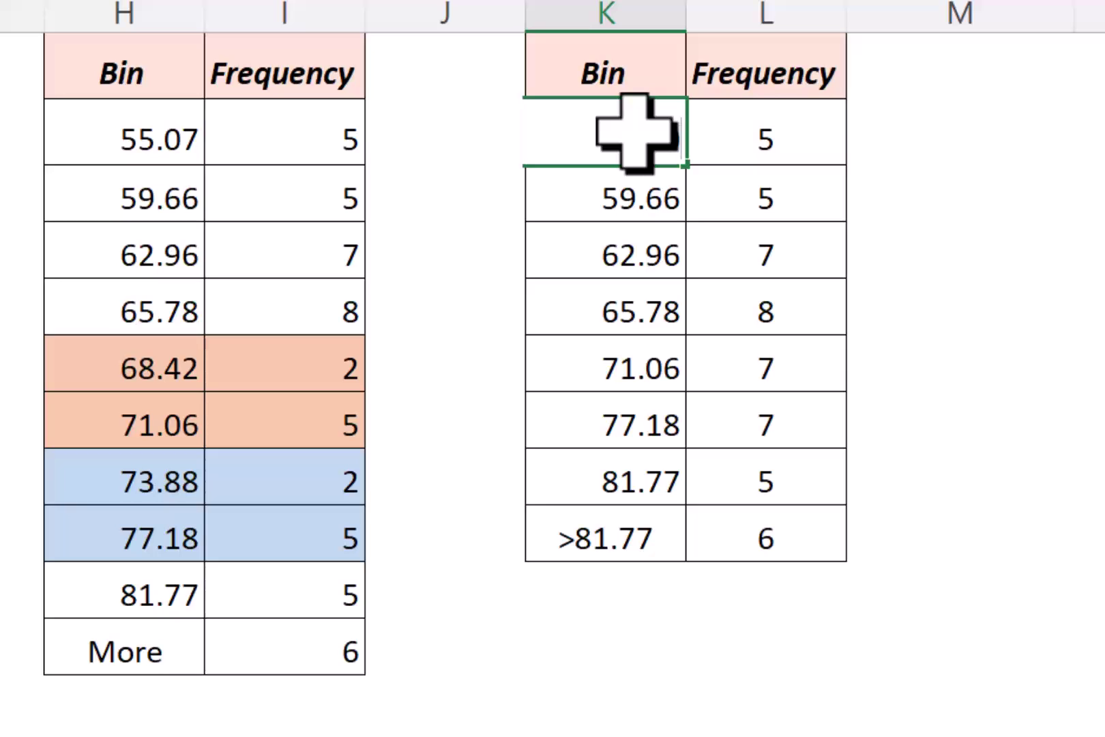
click(809, 167)
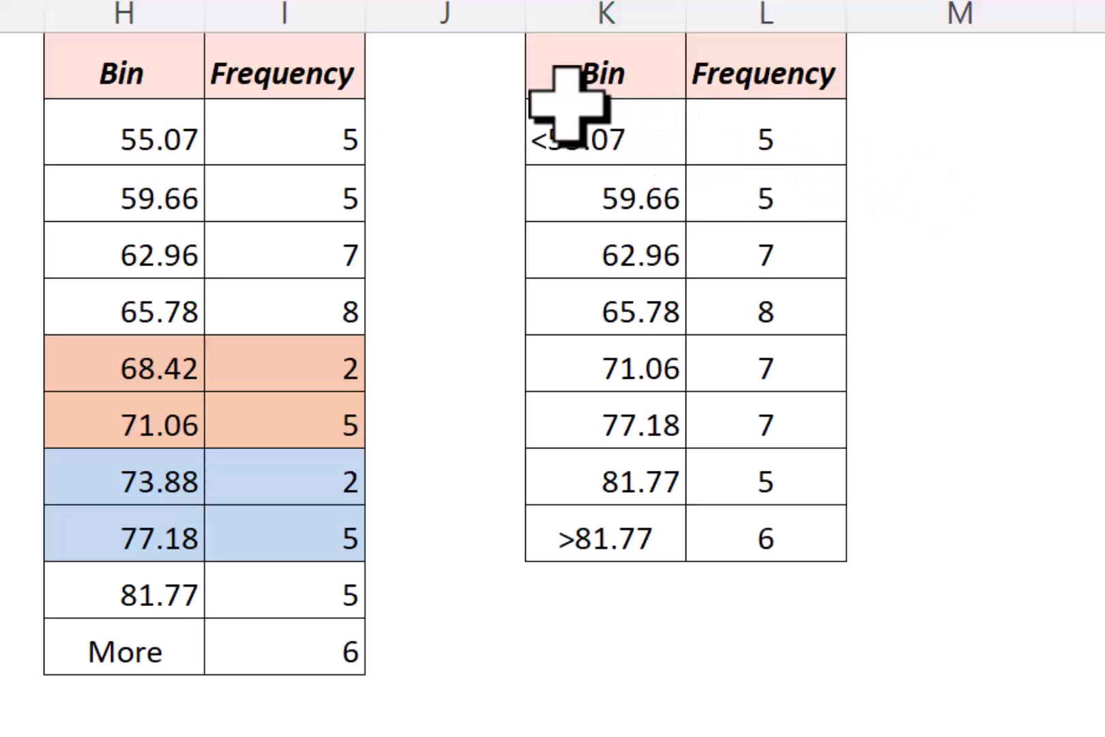
Step: Center the <55.07 label in the first Bin cell of the regrouped table
click(605, 147)
key(alt+h)
key(a)
key(c)
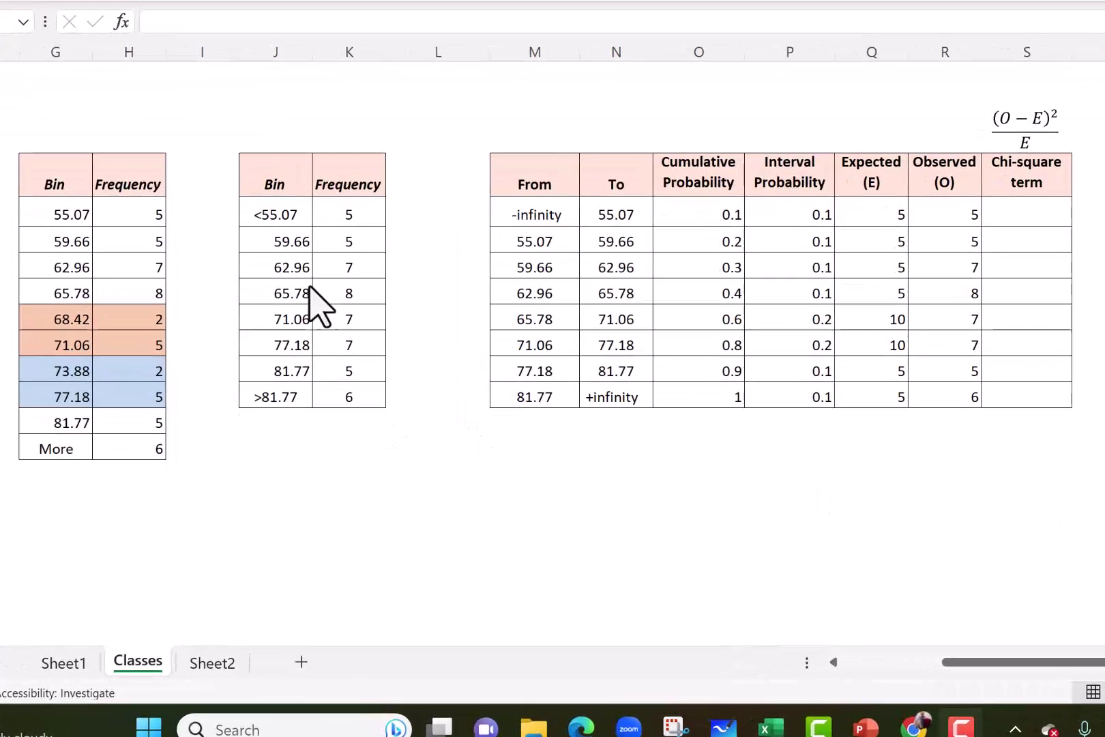
Step: Review the regrouped Bin and Frequency table on the Classes sheet against the original class table on Sheet1
drag(272, 176, 338, 397)
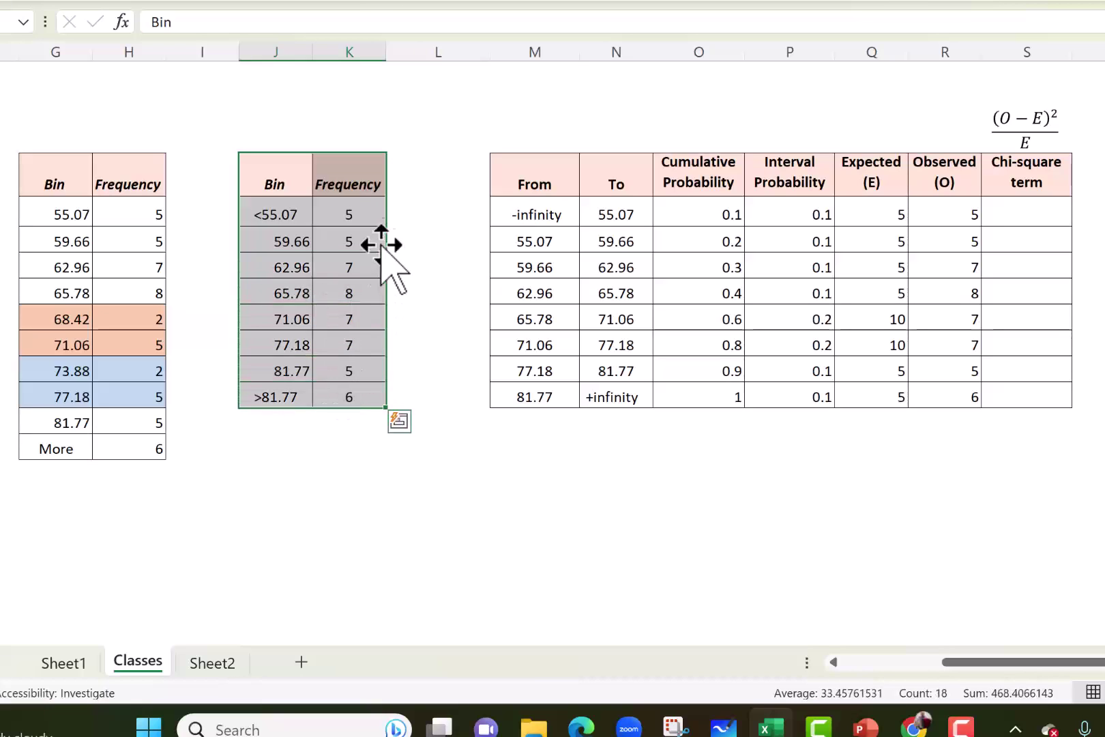
drag(361, 214, 345, 393)
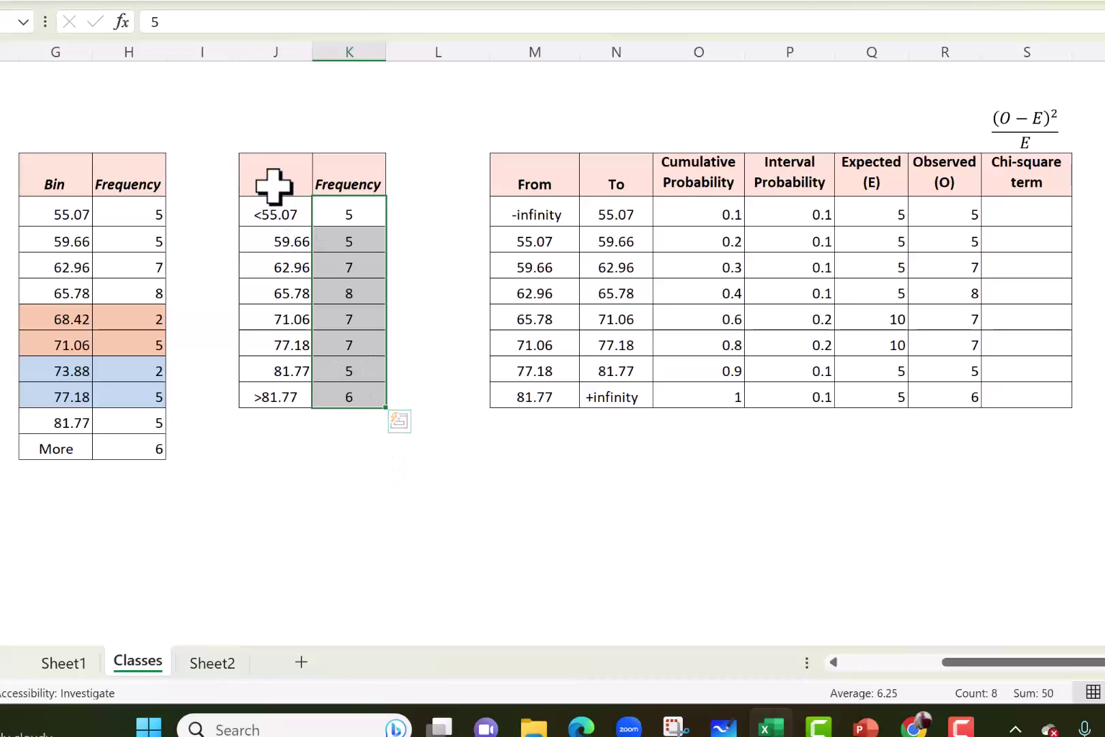
click(59, 663)
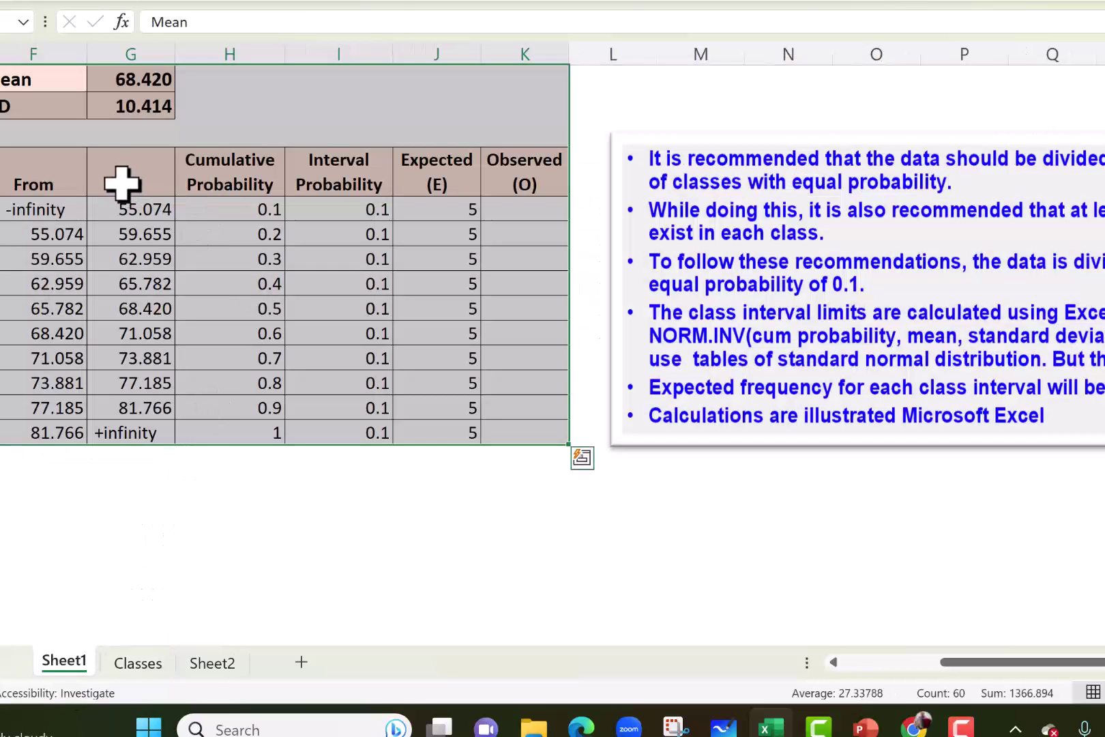
drag(65, 184, 501, 429)
click(137, 664)
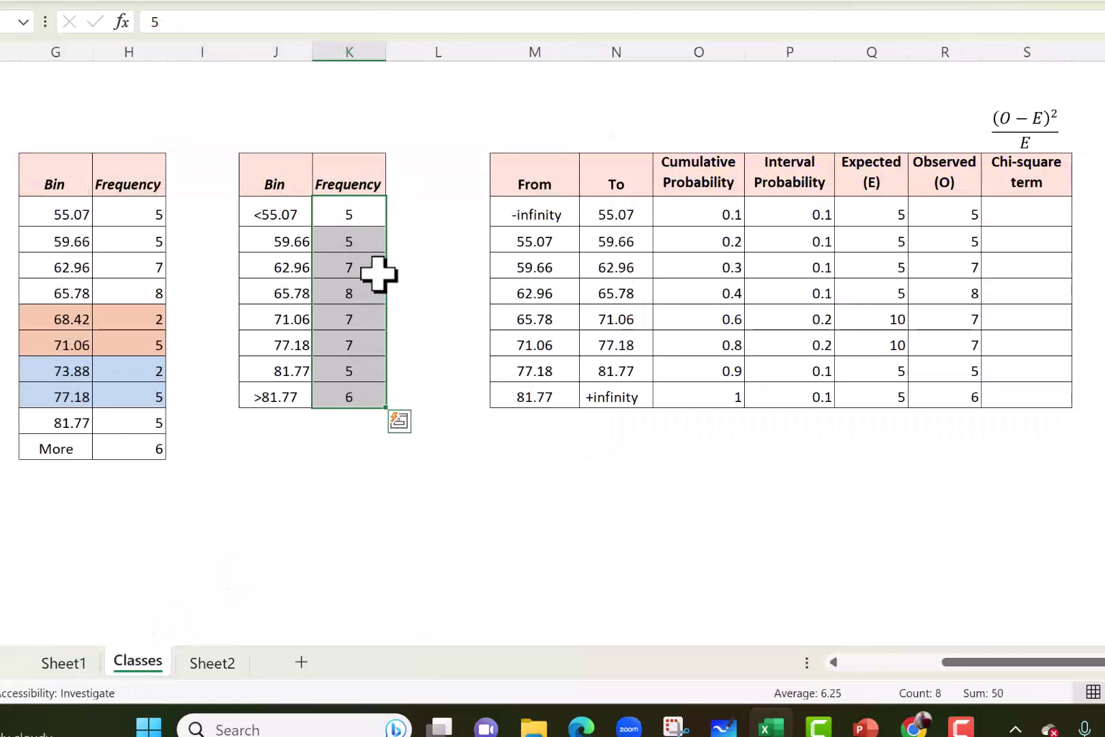
Step: Examine the combined class table, checking the observed frequencies and the interval probabilities and expected frequencies of the two merged classes
drag(540, 177, 1024, 402)
click(1086, 440)
click(946, 218)
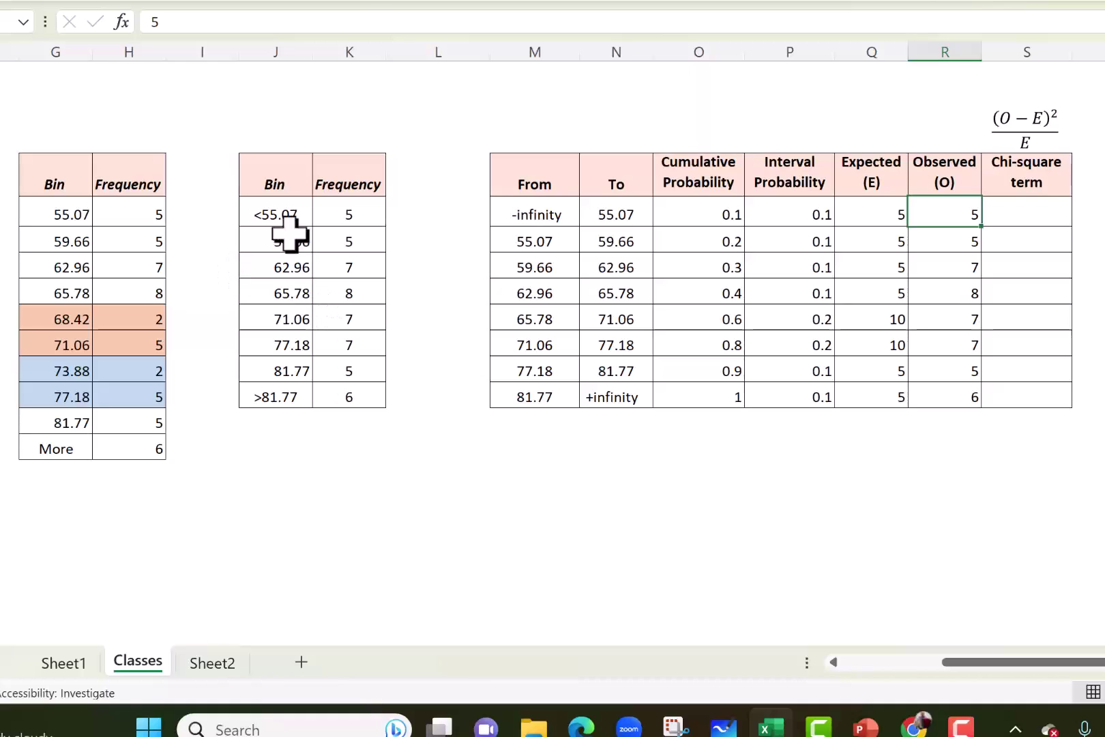
drag(281, 177, 375, 401)
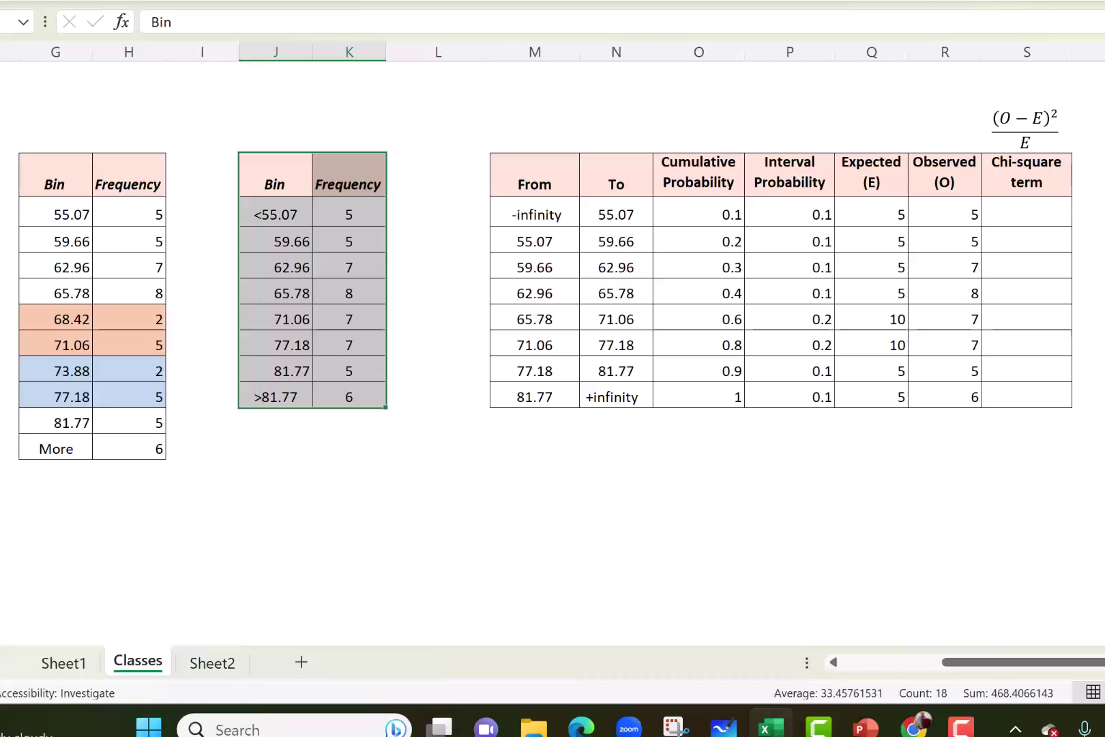
click(894, 319)
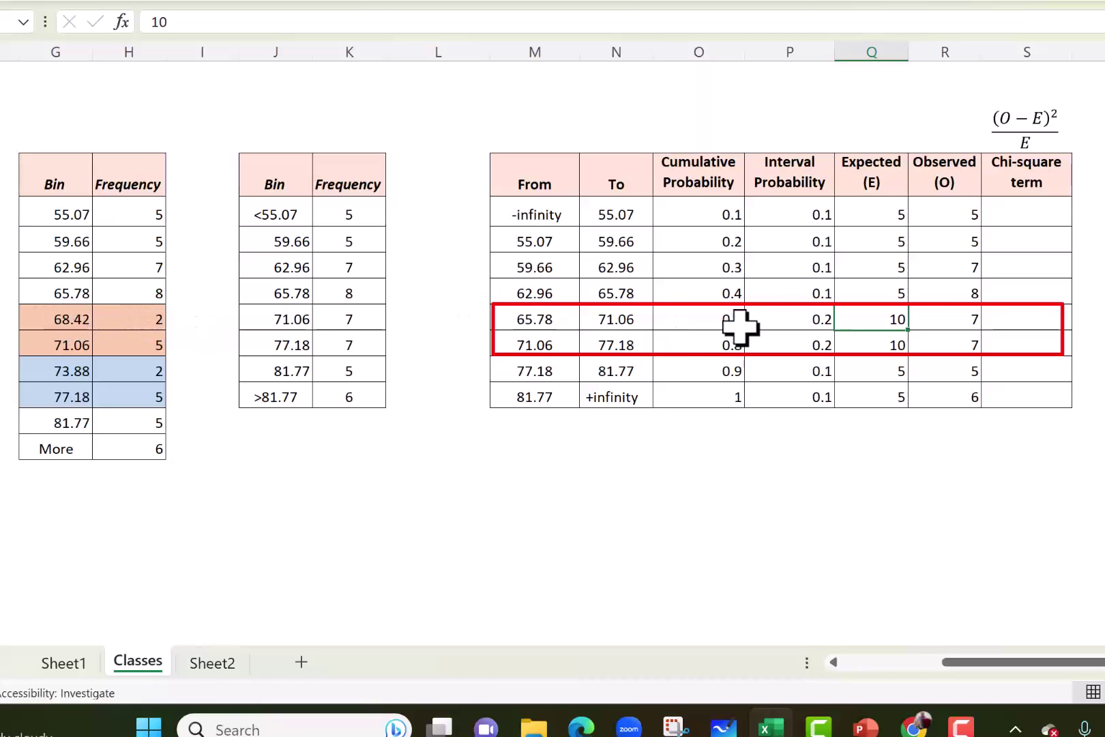
drag(789, 322, 785, 338)
click(795, 315)
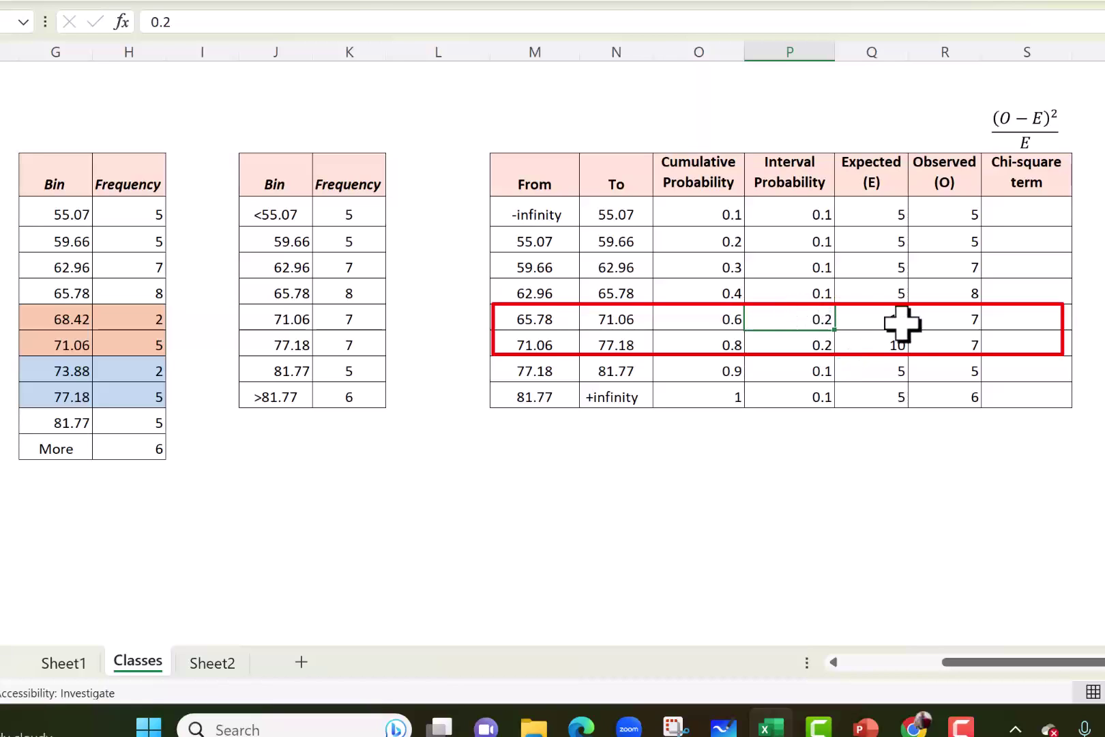
click(891, 341)
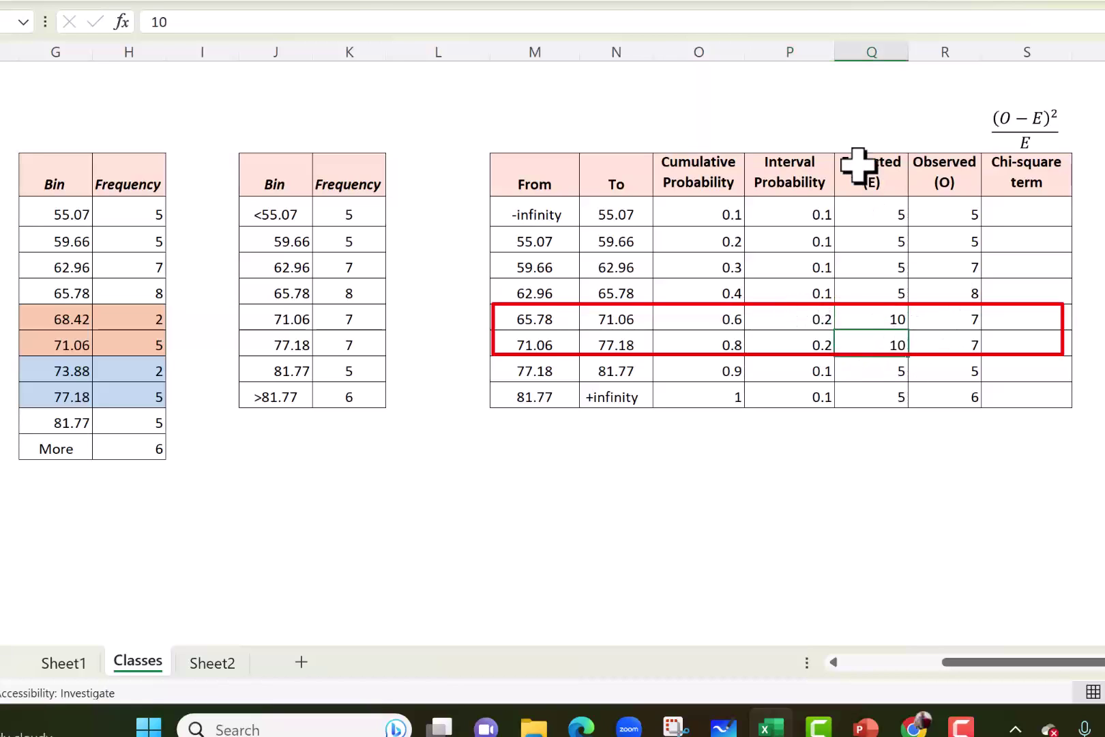
drag(878, 316, 881, 336)
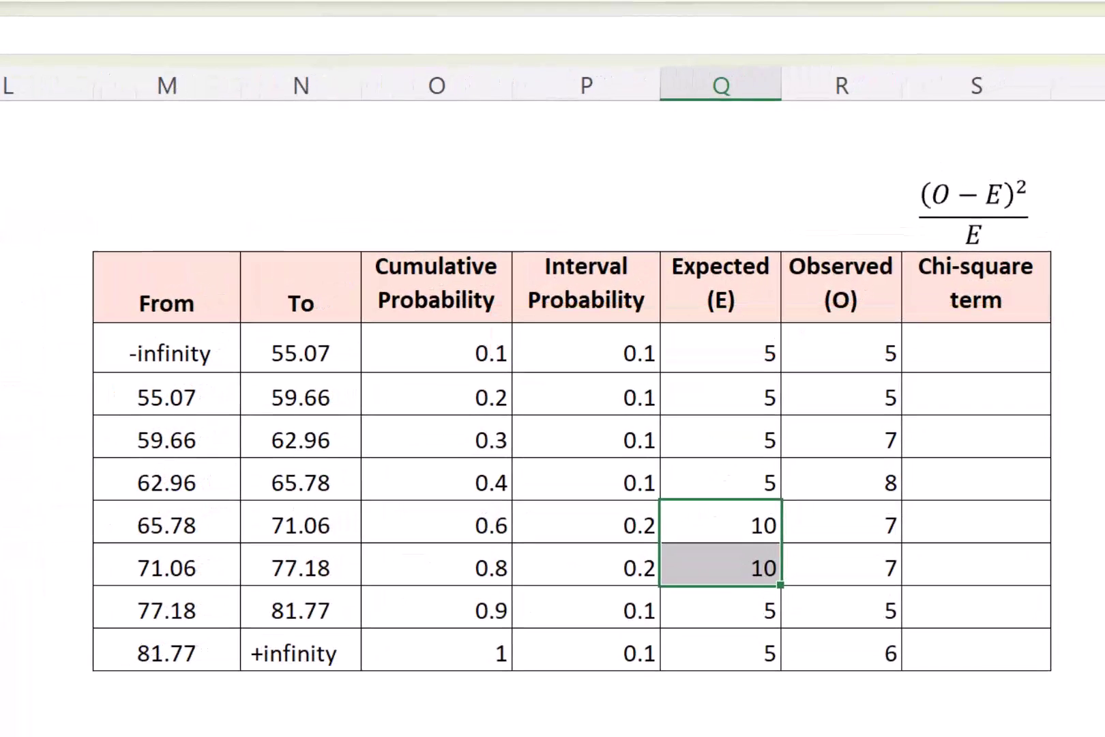
Step: Enter the formula =(R4-Q4)^2/Q4 as the Chi-square term of the first class, in S4
click(961, 352)
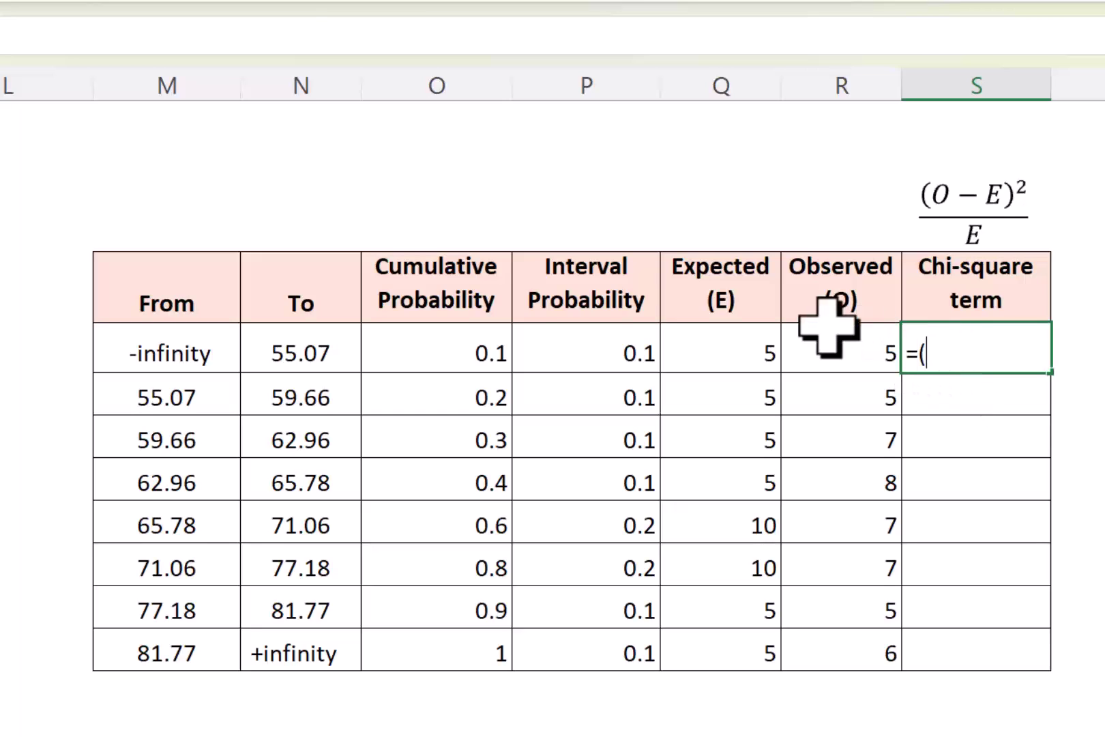
click(840, 345)
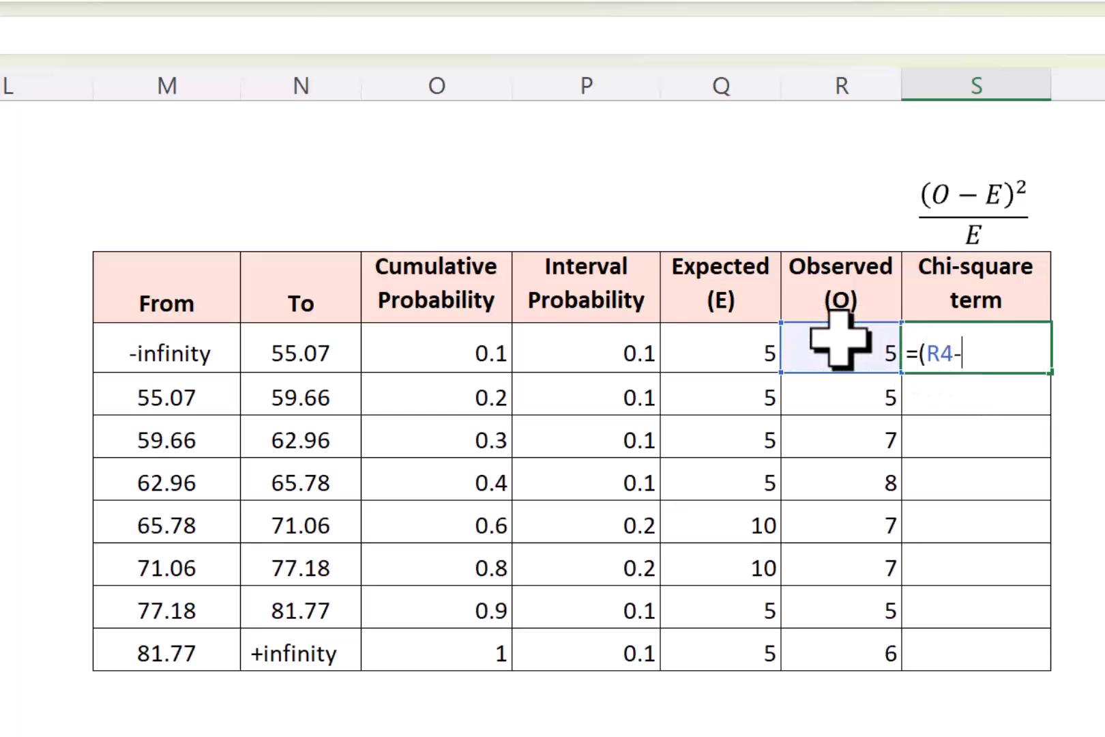
text(-)
click(747, 351)
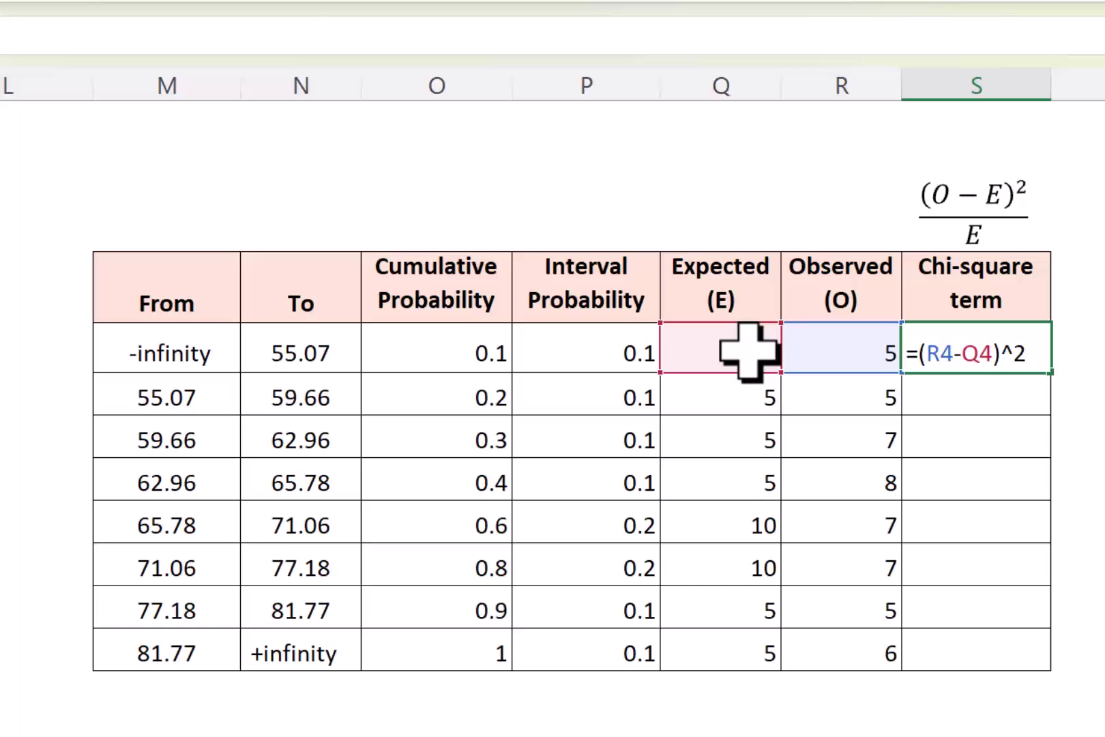
click(747, 350)
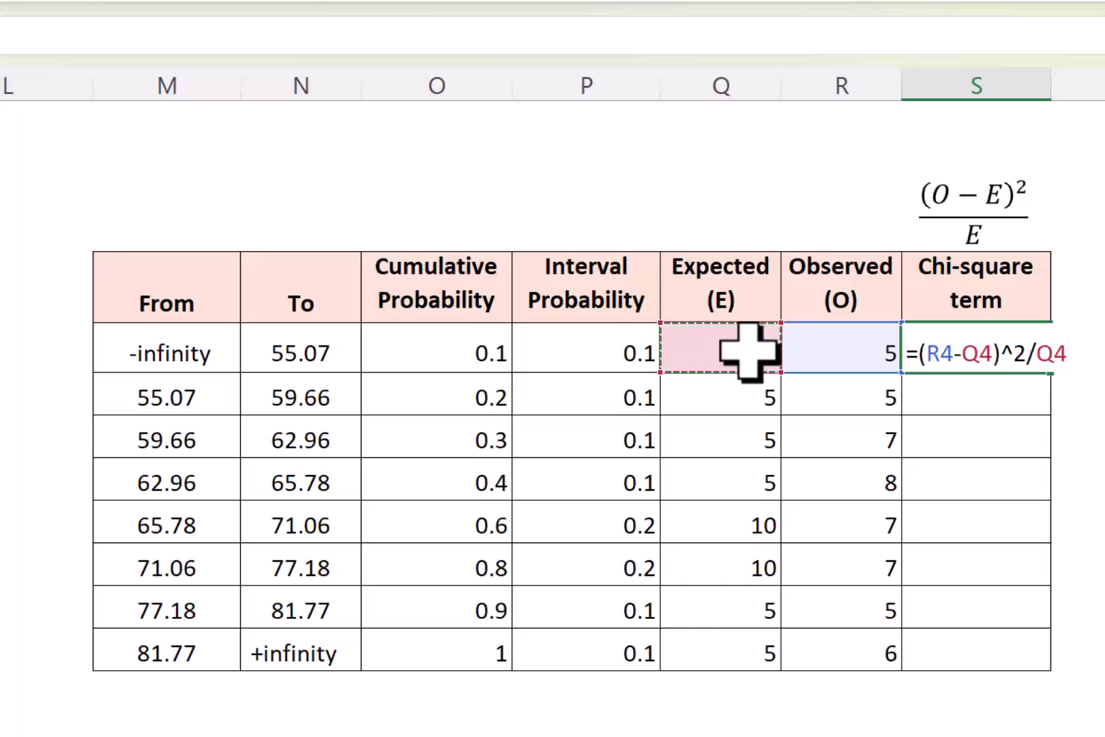
key(Return)
Step: Fill the Chi-square term formula from S4 down to the last class row
click(1030, 345)
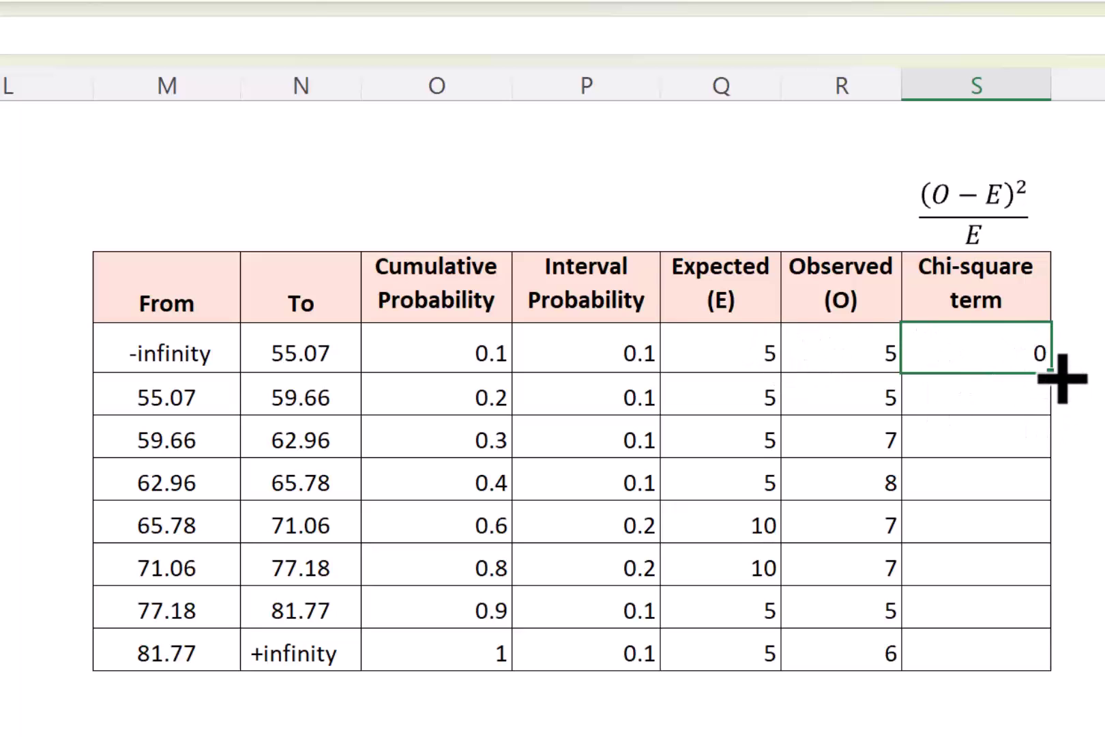
drag(1056, 375, 1013, 666)
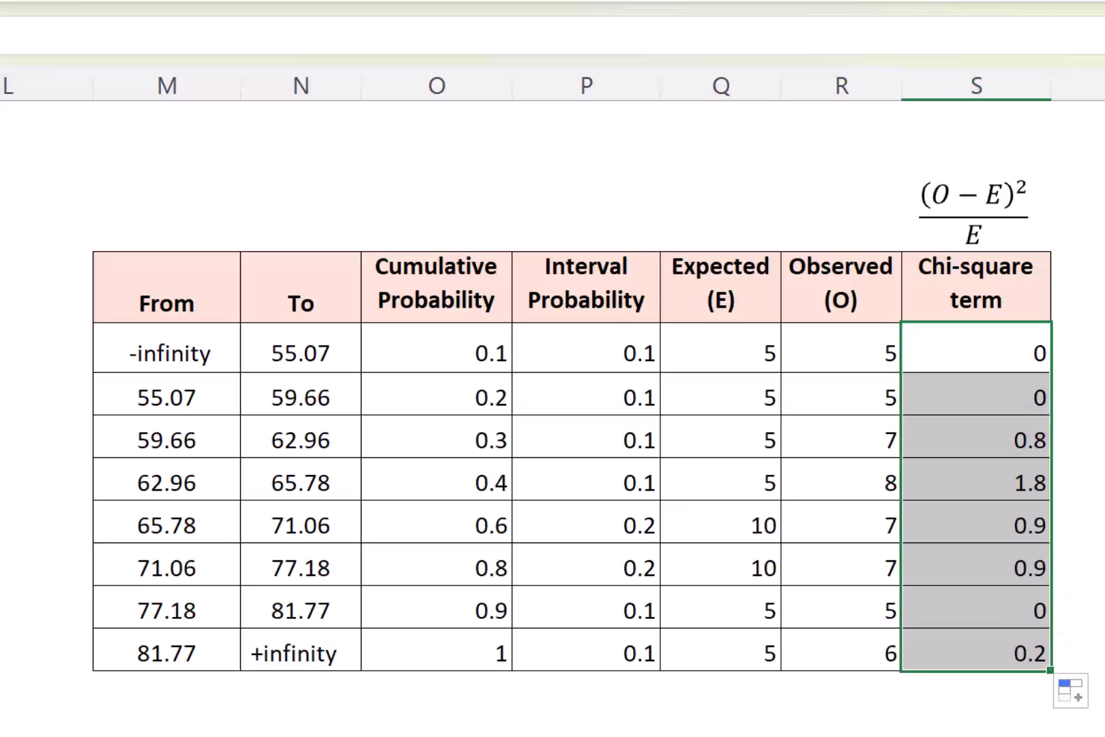
click(1082, 459)
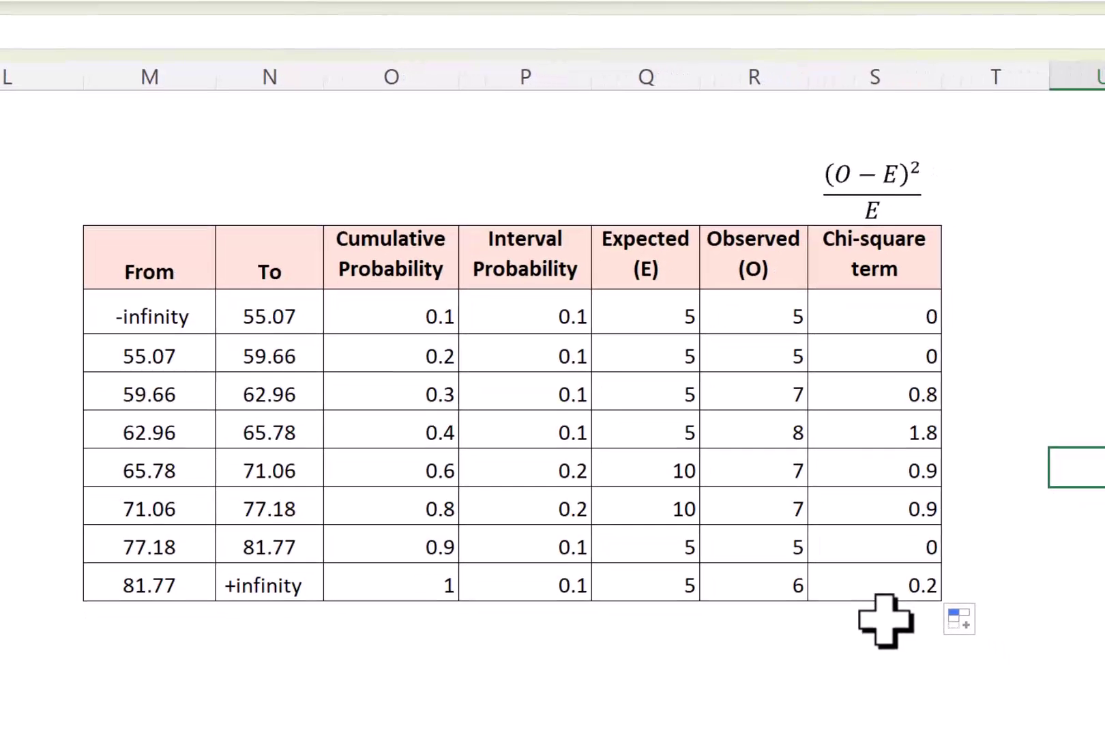
Step: Sum the Chi-square terms of all classes in the cell directly below the column, S12
click(943, 660)
drag(895, 344, 932, 616)
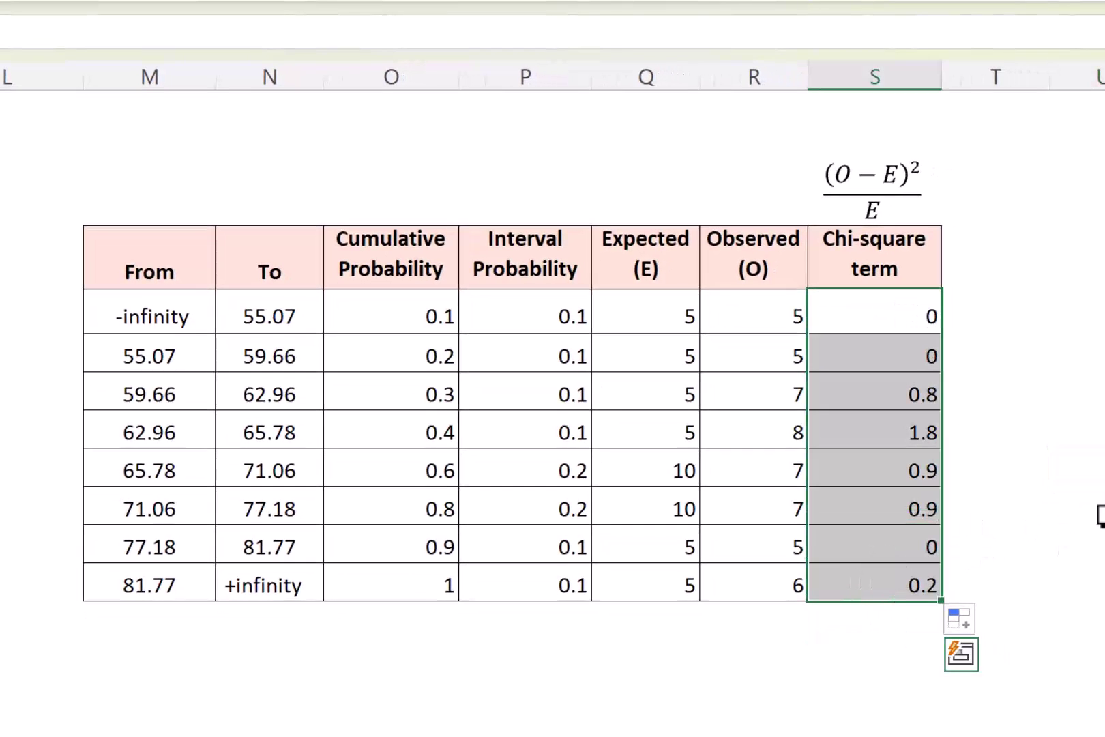
click(901, 626)
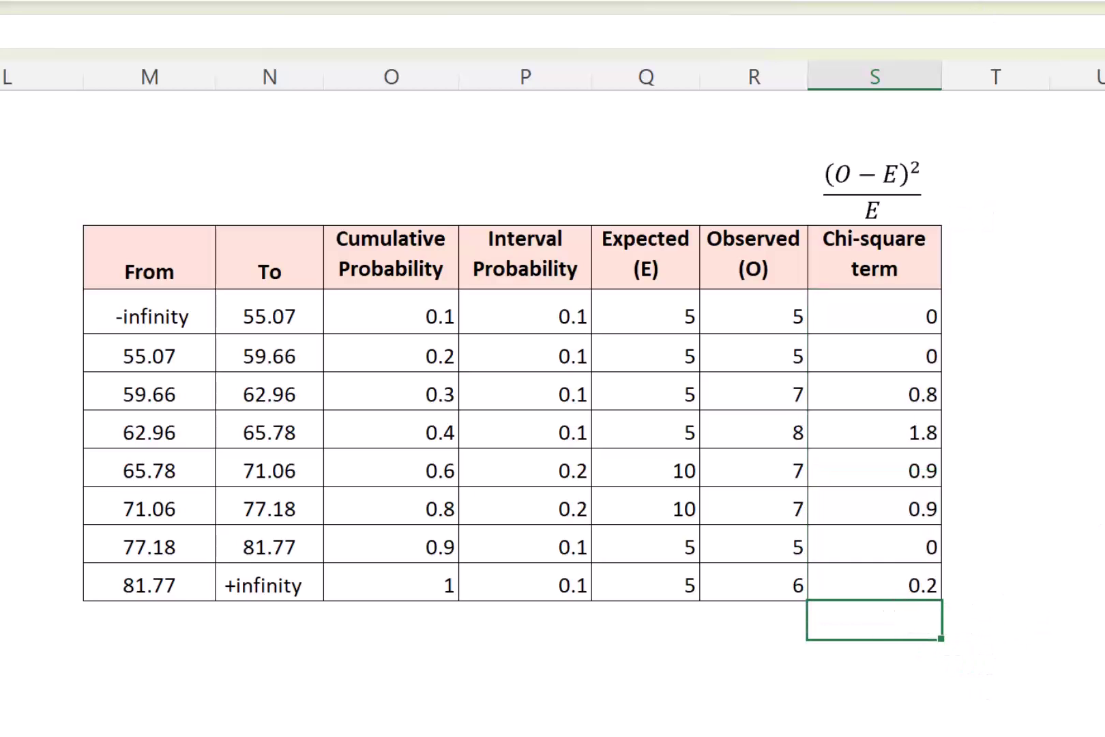
key(alt+equal)
key(Return)
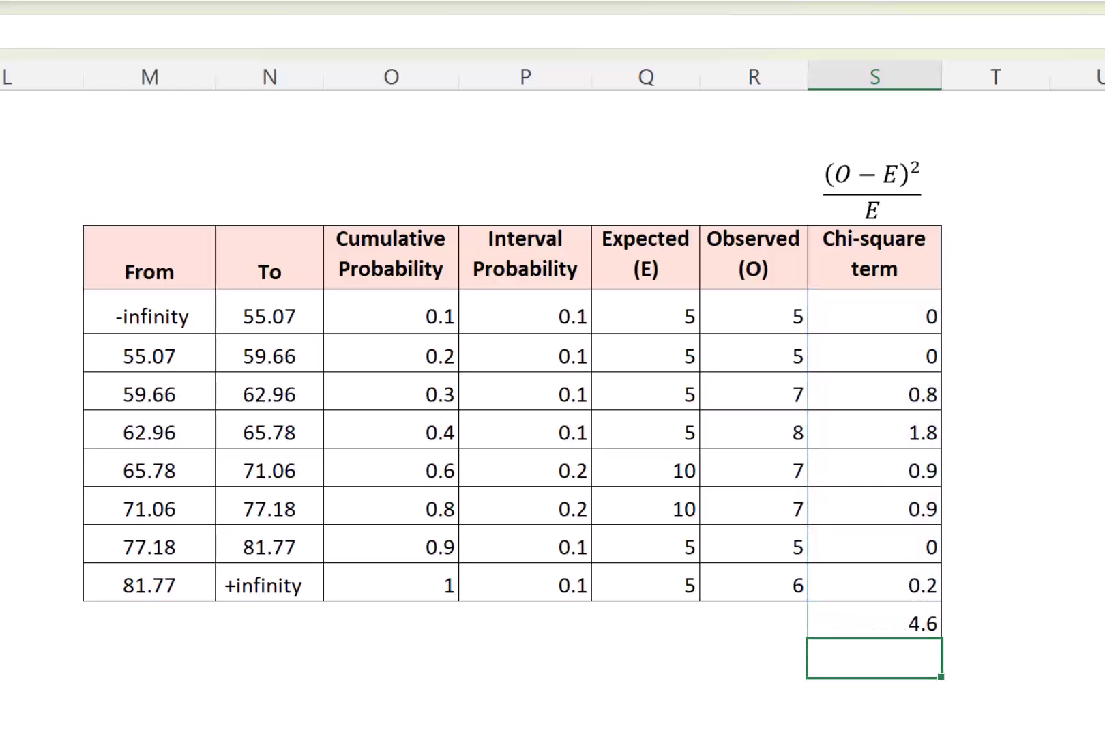
click(905, 617)
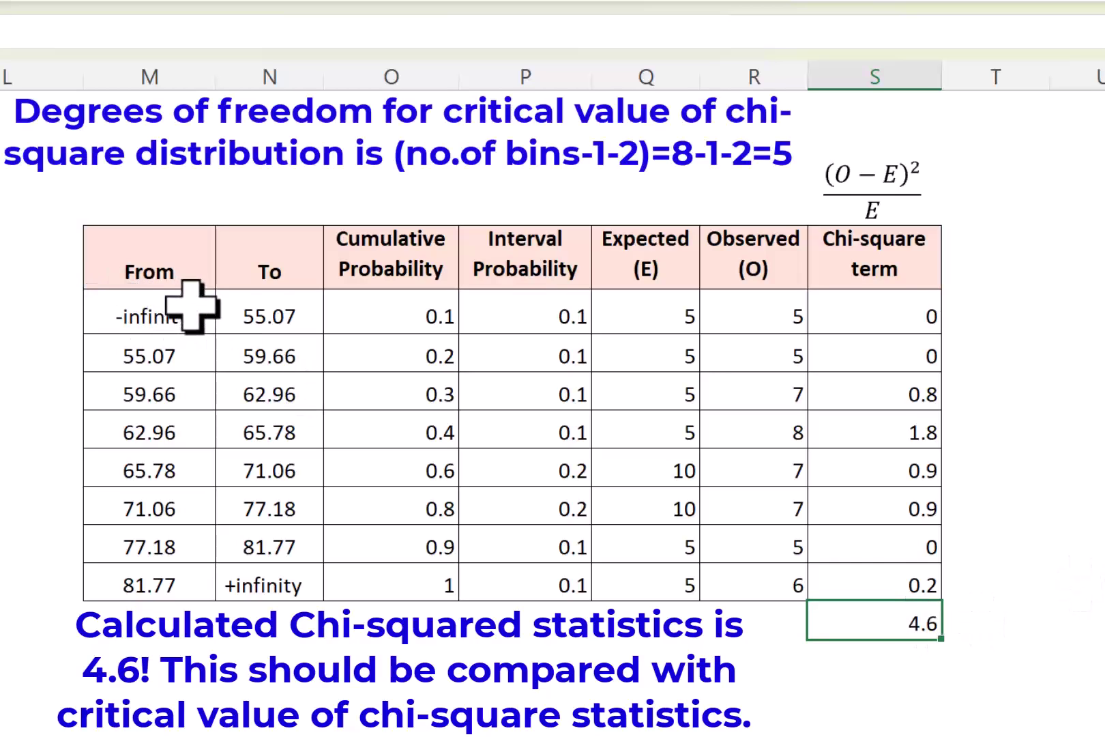
Step: Go through the To column from the first to the last class to count the bins for the degrees of freedom
click(267, 307)
key(Down)
key(Down)
key(Down)
key(Down)
key(Down)
key(Down)
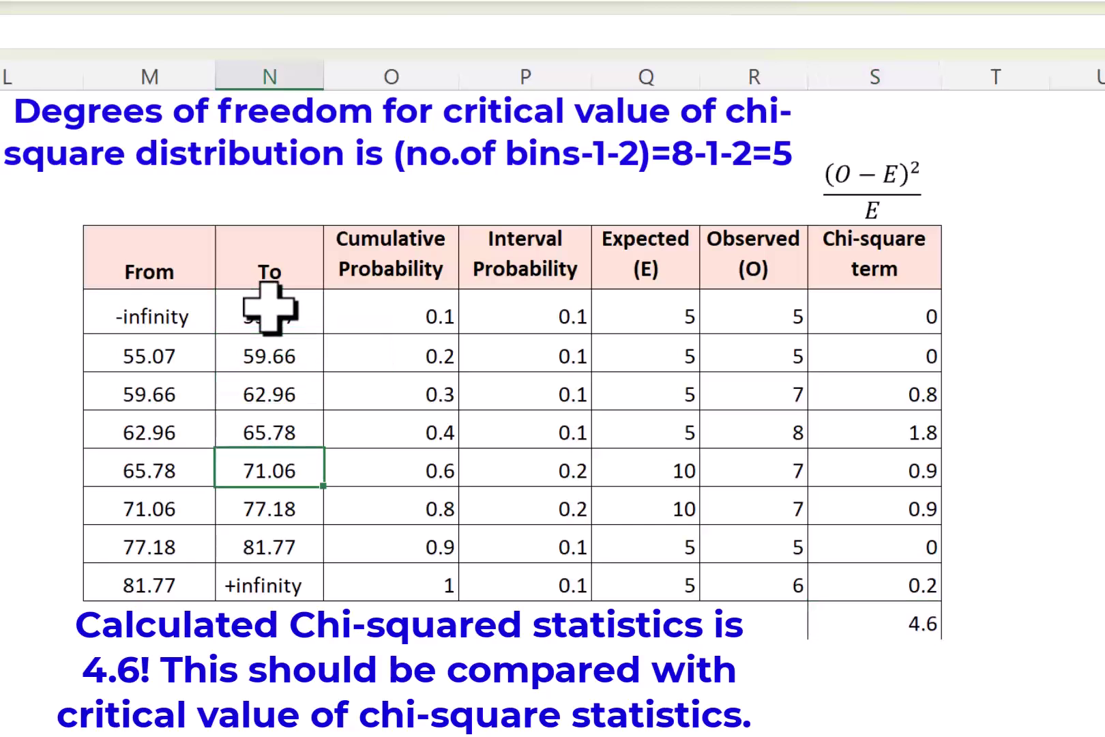
key(Down)
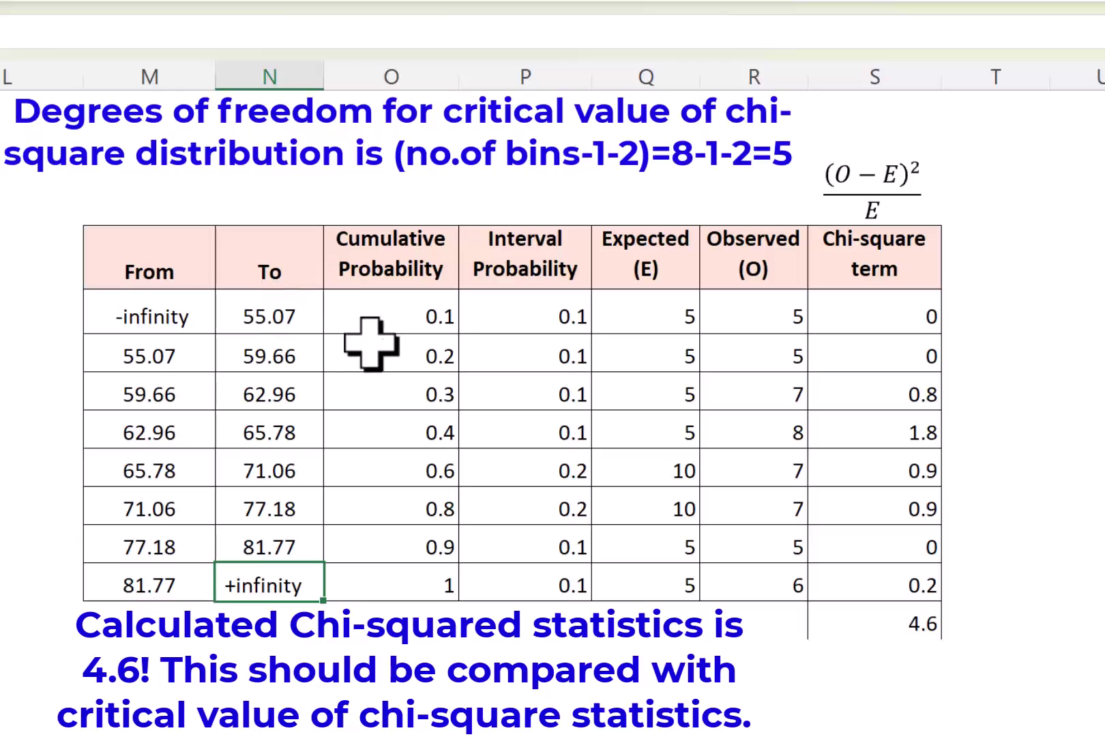
click(979, 298)
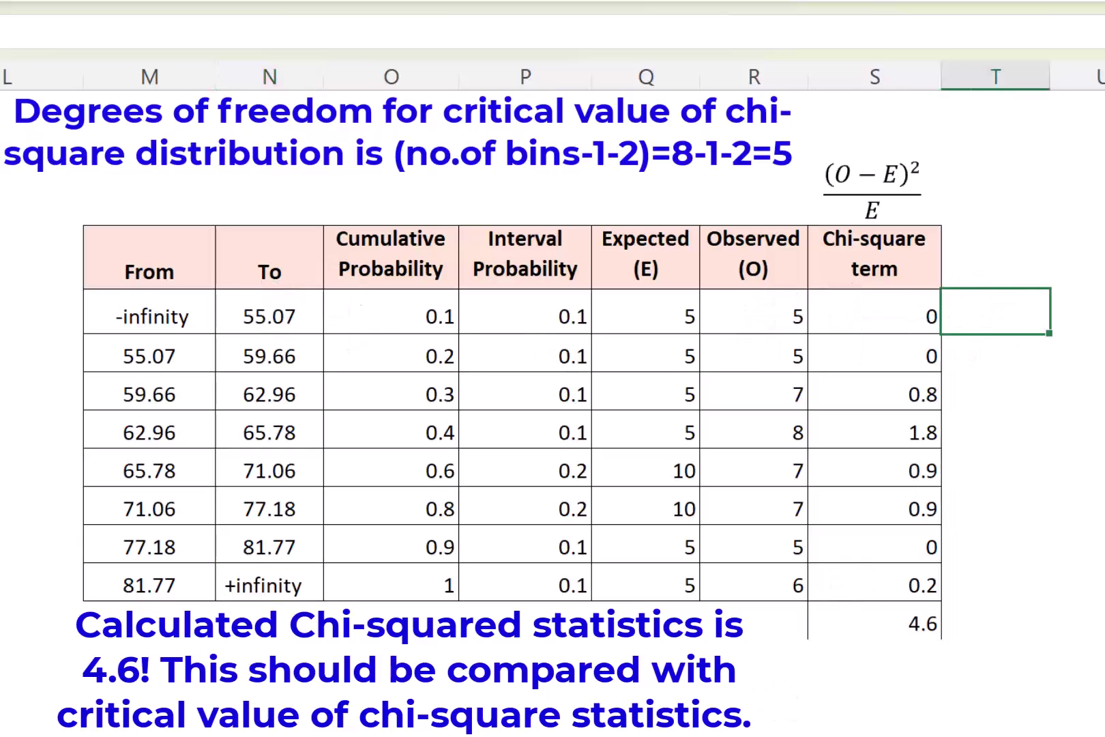